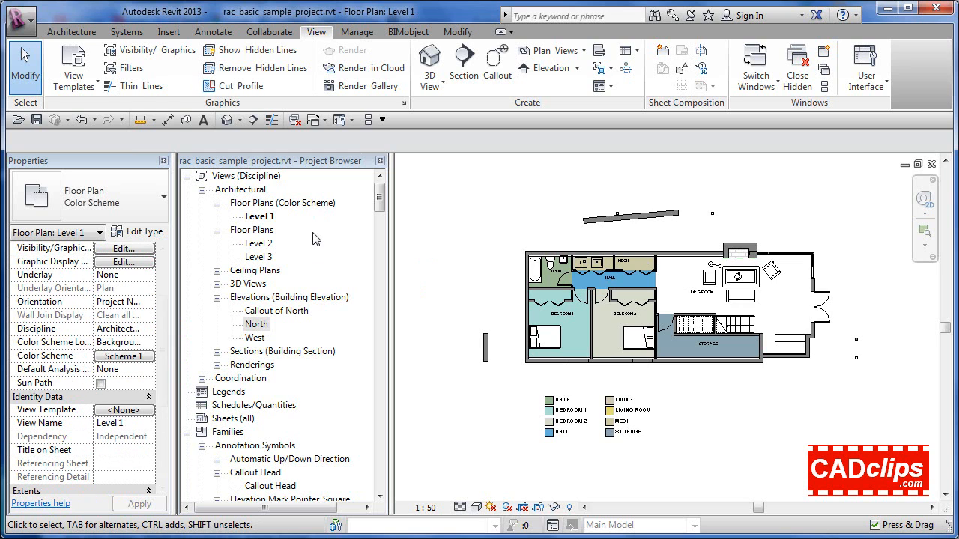
Open the view template manager and compare the templates listed for Architectural, Structural, Mechanical, Electrical and Plumbing, finishing with the discipline filter on Architectural
click(96, 80)
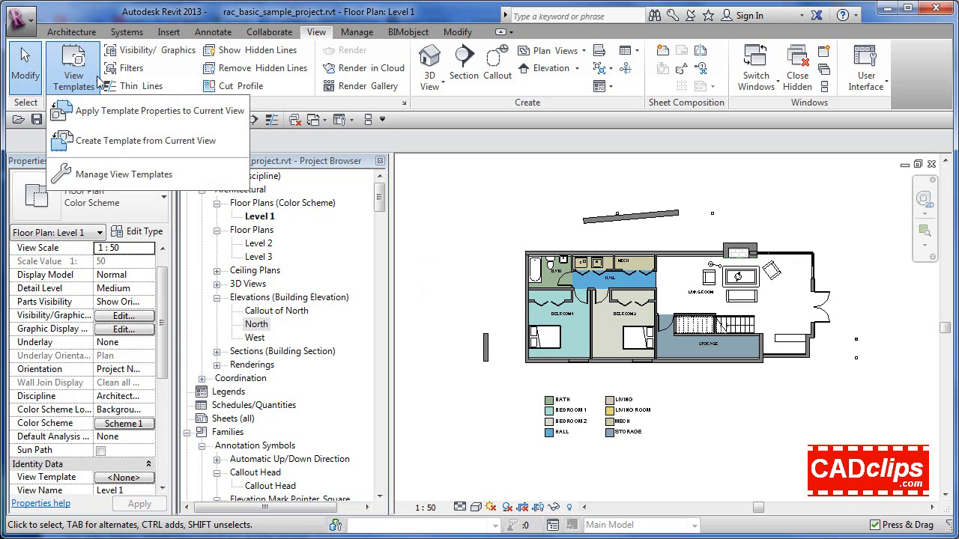
click(158, 175)
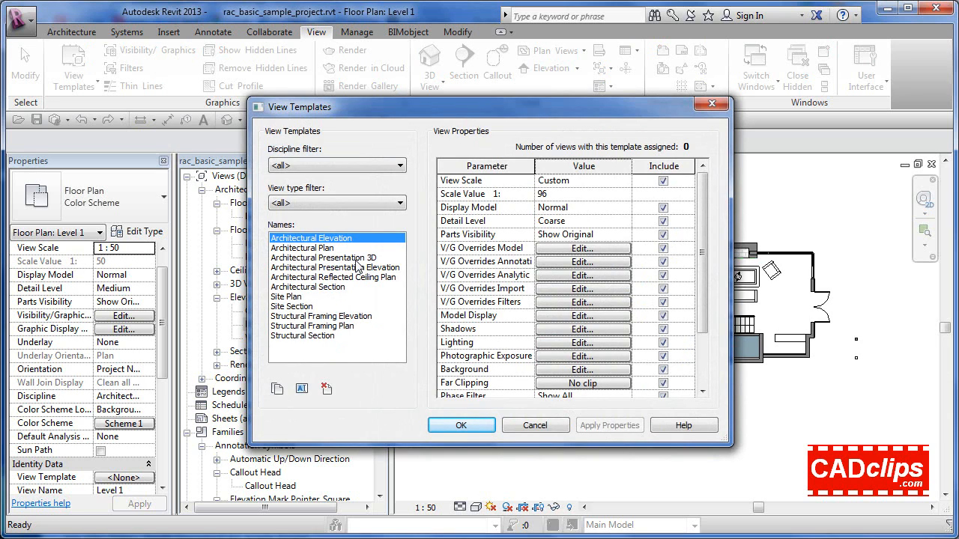
click(323, 166)
click(299, 180)
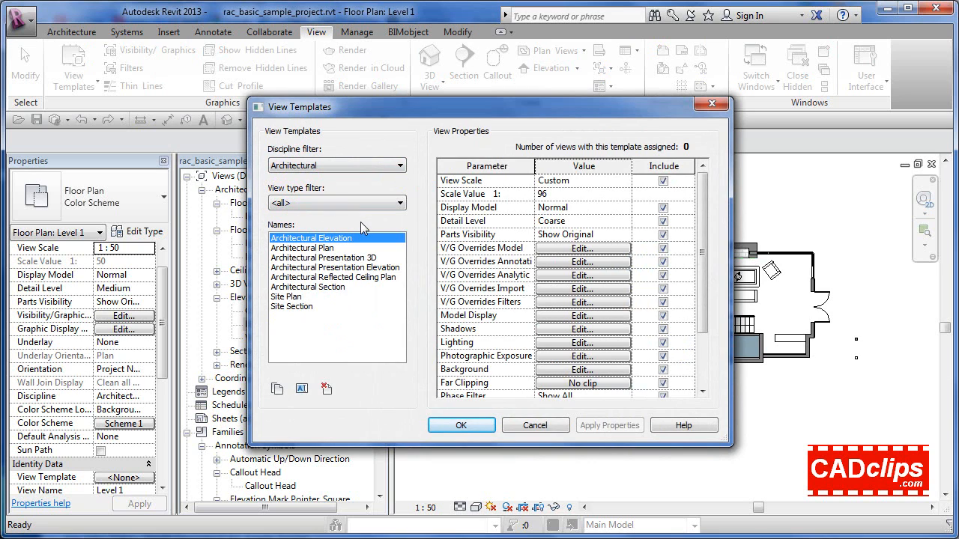
click(354, 162)
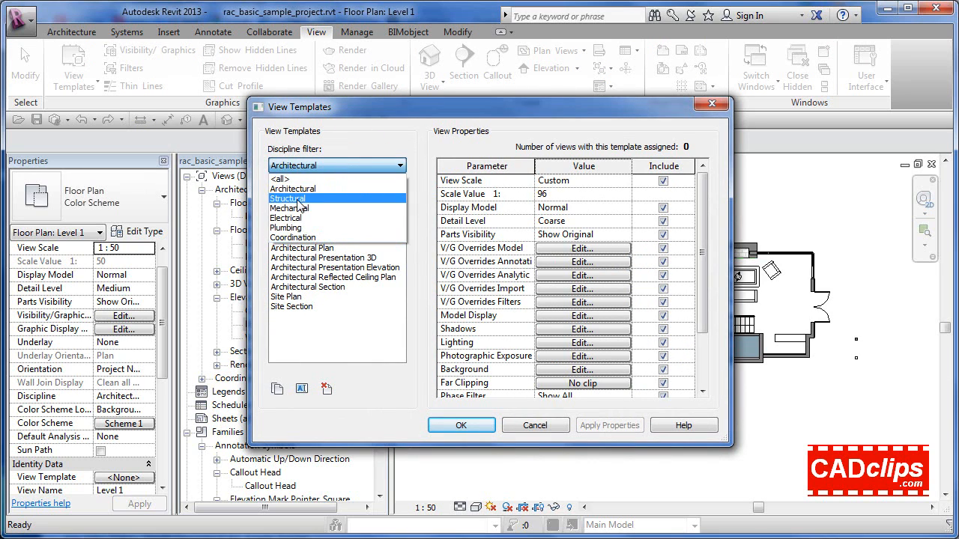
click(298, 199)
click(327, 166)
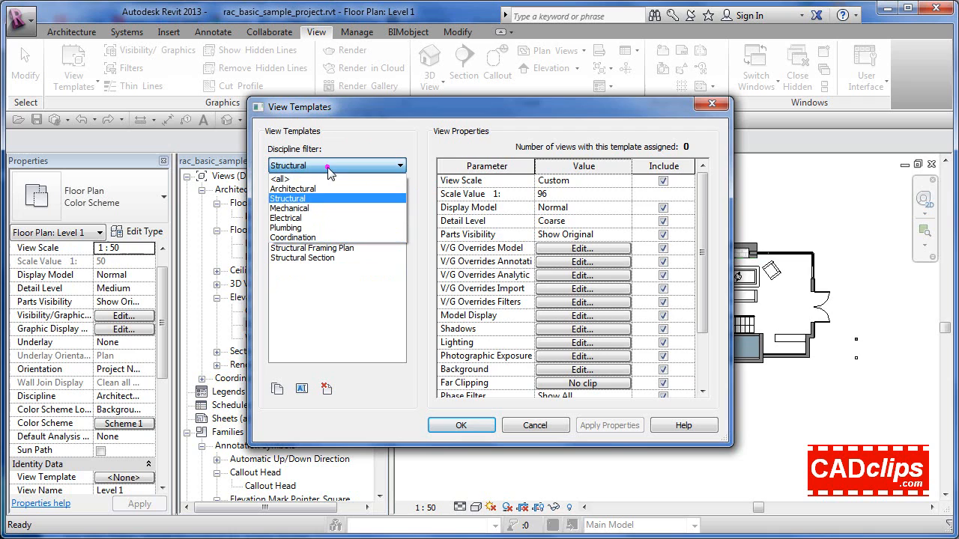
click(315, 208)
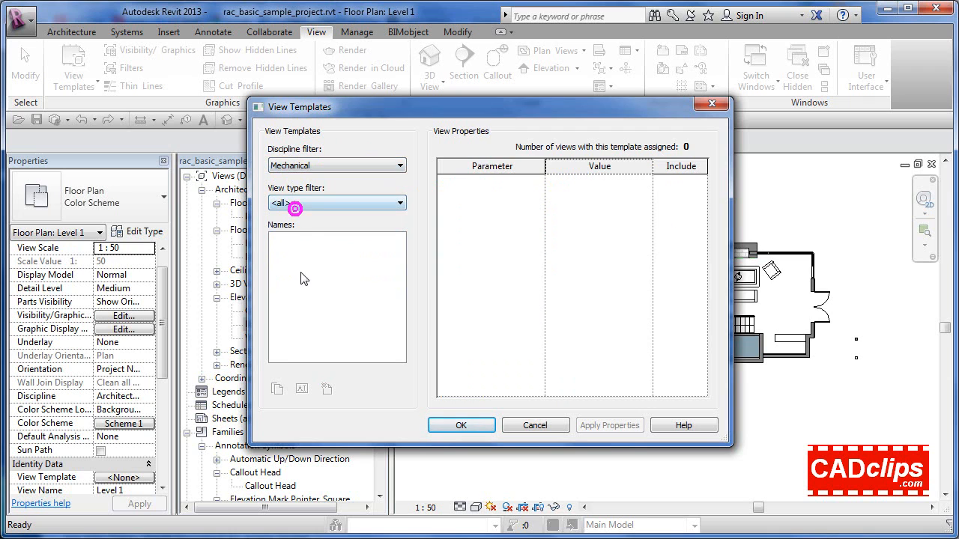
click(329, 165)
click(300, 218)
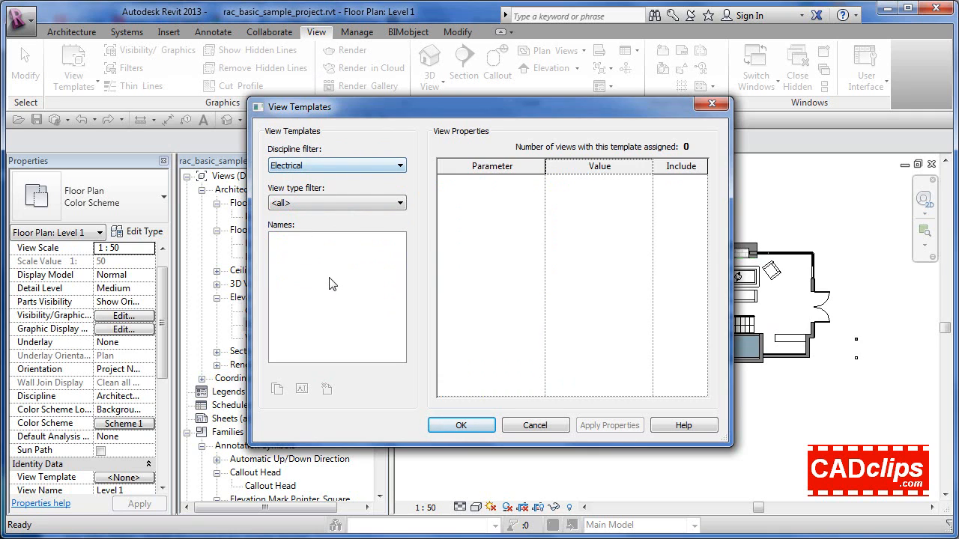
click(332, 165)
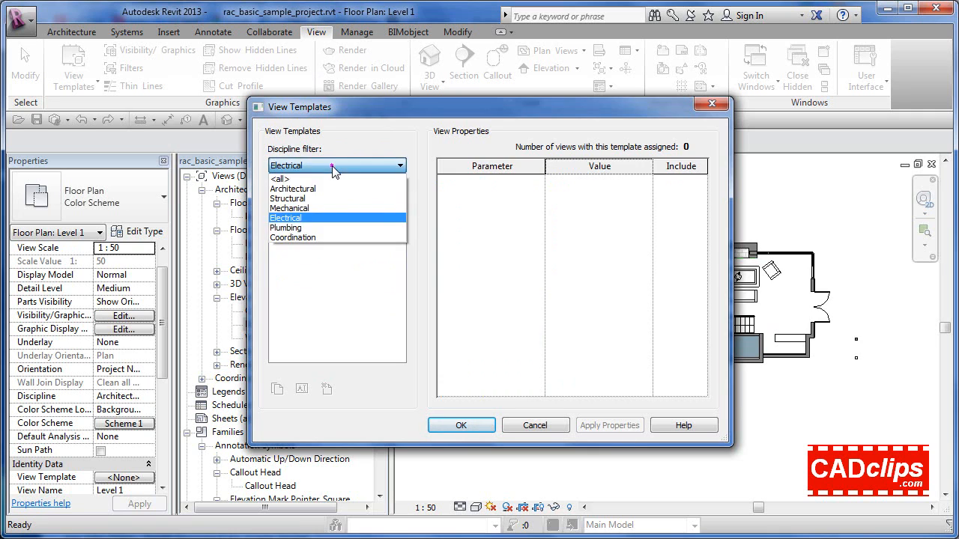
click(303, 193)
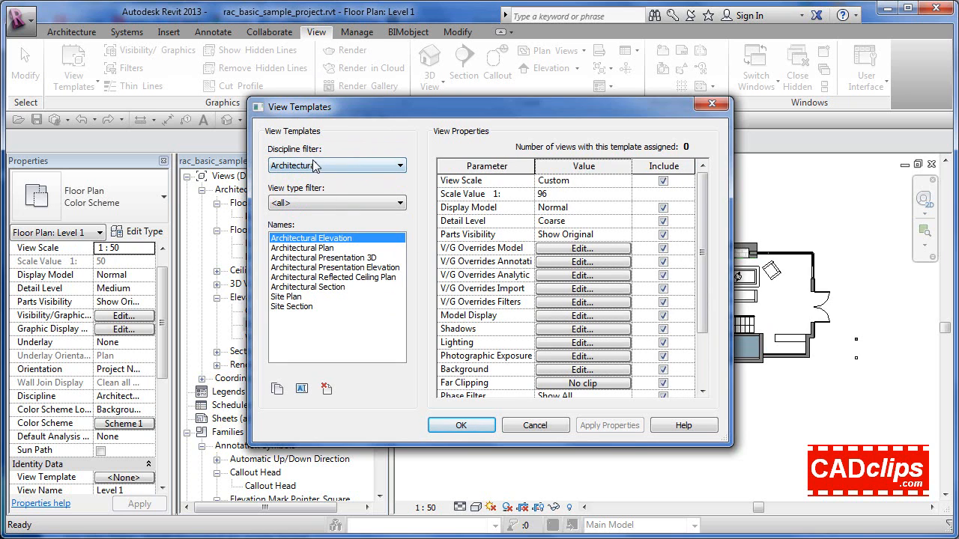
click(312, 165)
click(289, 227)
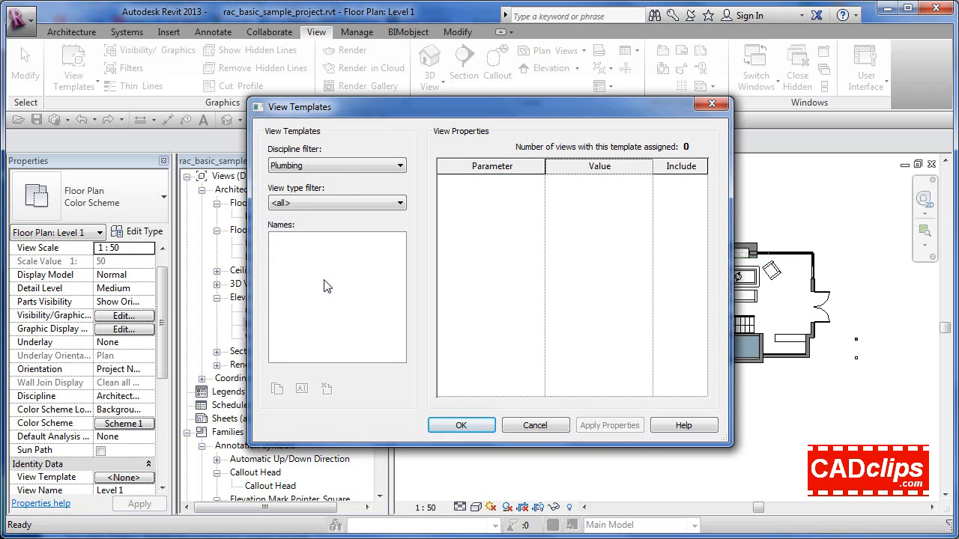
click(338, 167)
click(304, 188)
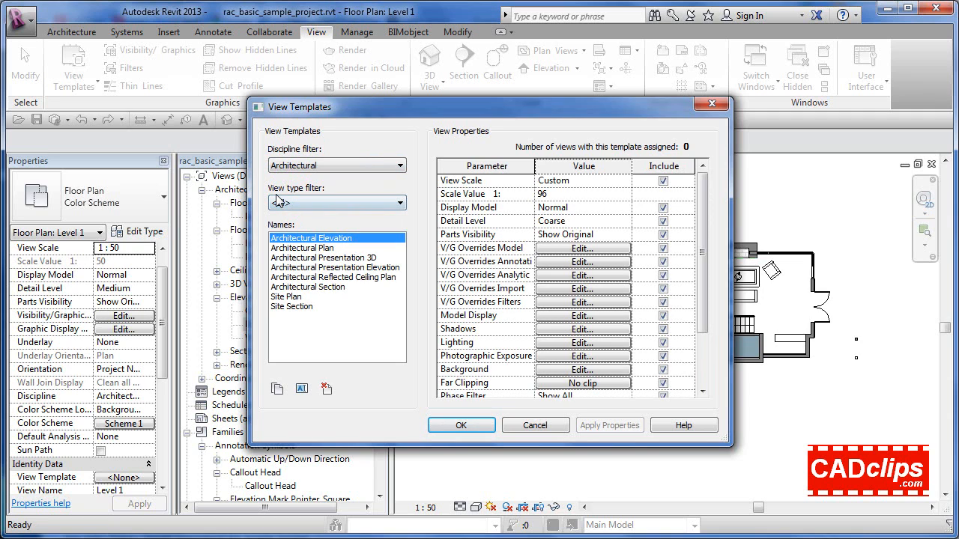
Filter the architectural templates by floor plans, elevations and sections, and ceiling plans, then enlarge the dialog to review the full list of view properties
click(313, 202)
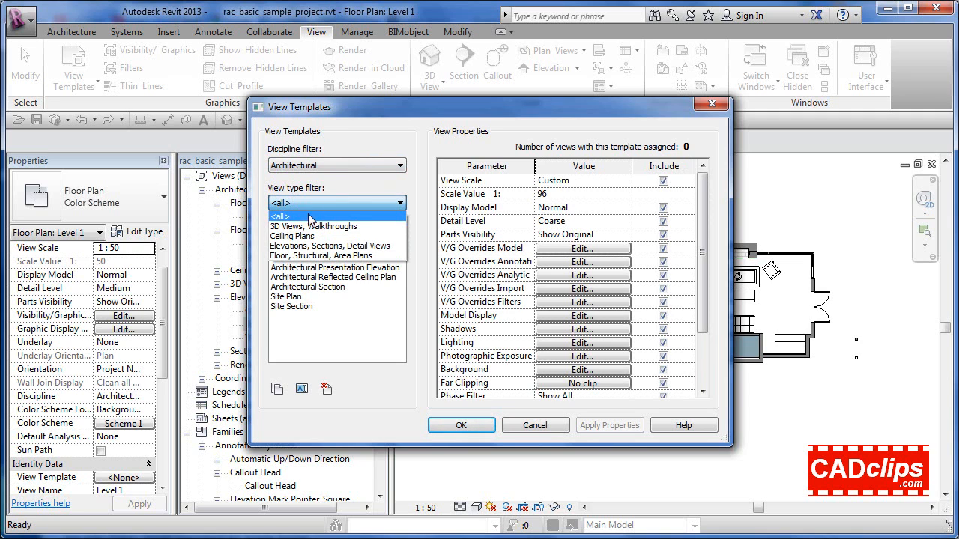
click(305, 257)
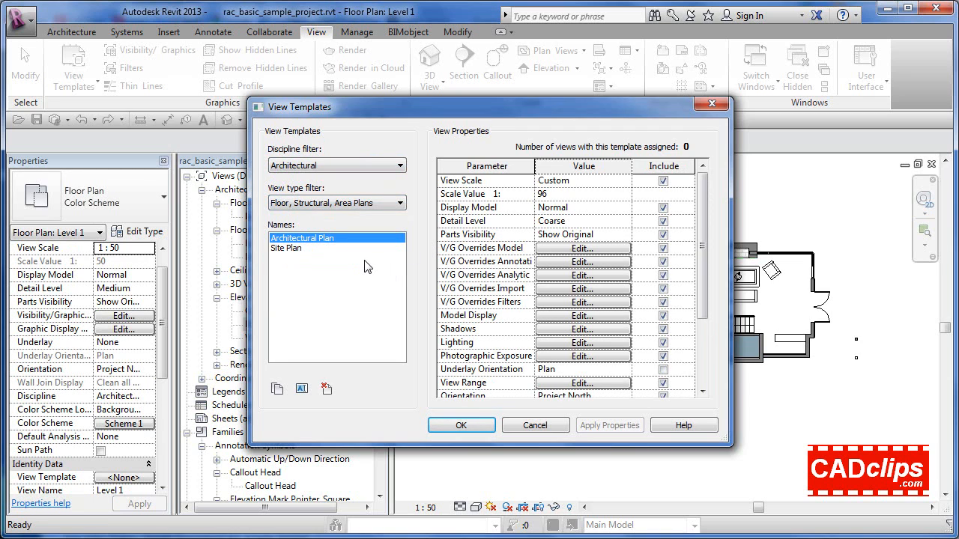
click(334, 203)
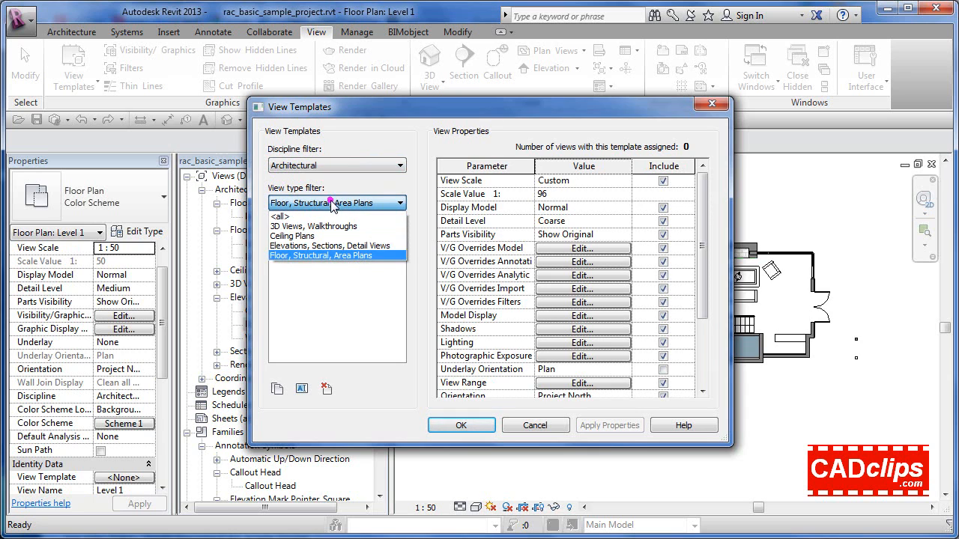
click(304, 247)
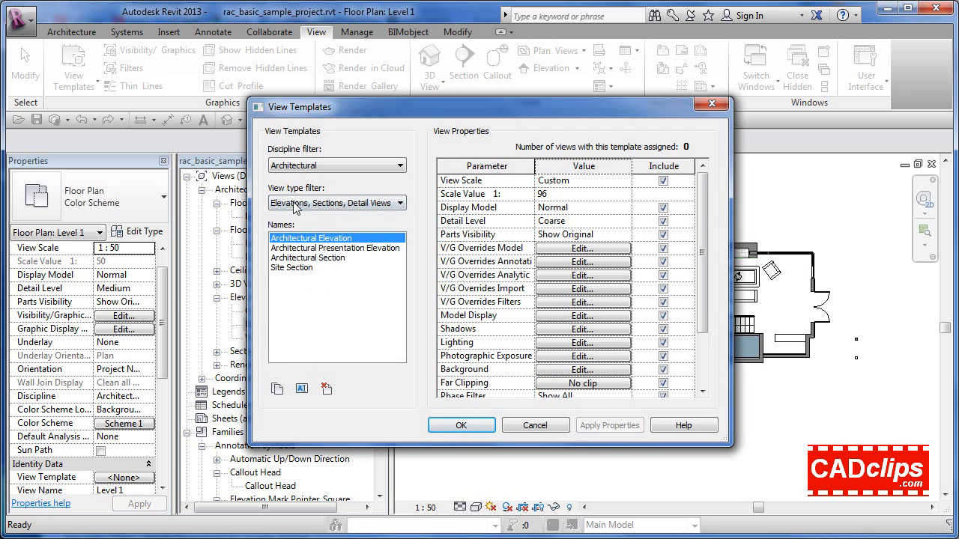
click(338, 203)
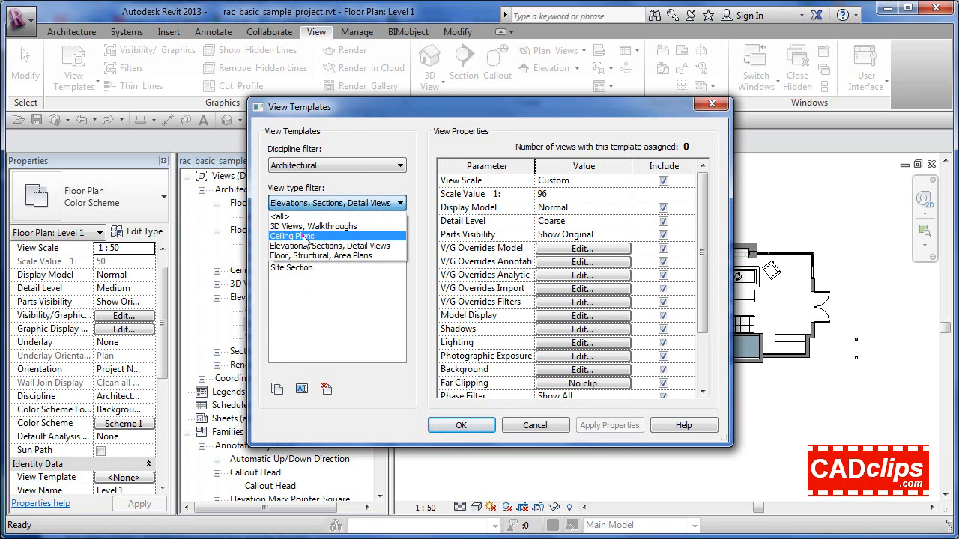
click(304, 235)
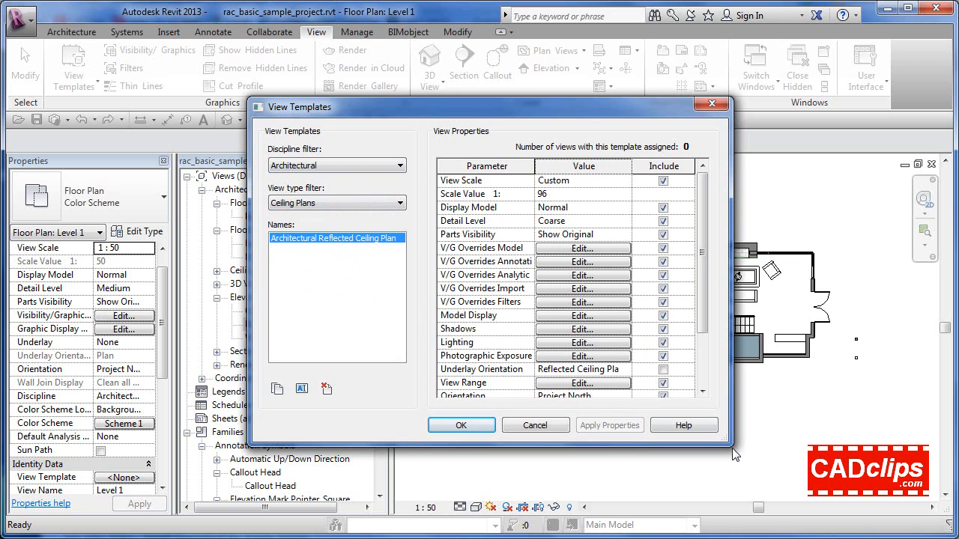
drag(728, 446, 751, 507)
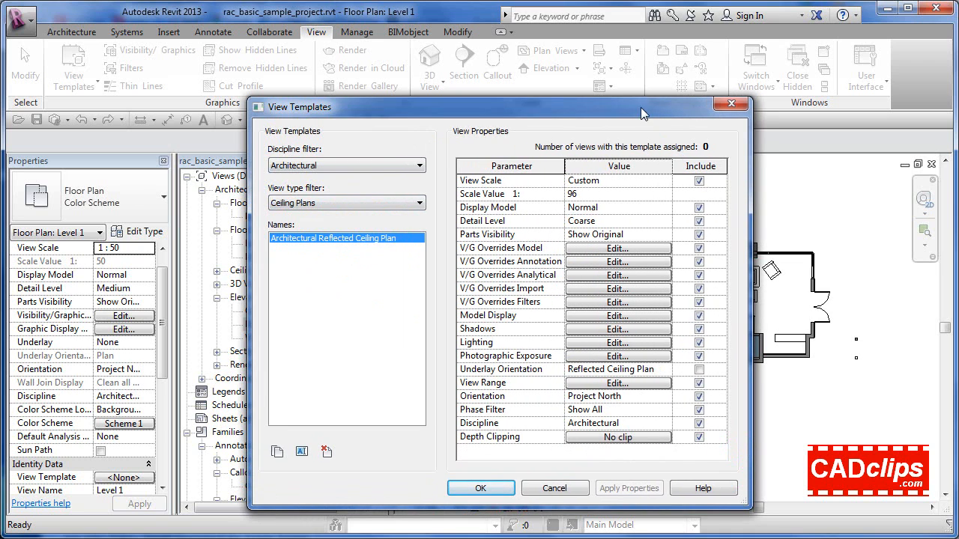
drag(641, 94, 641, 39)
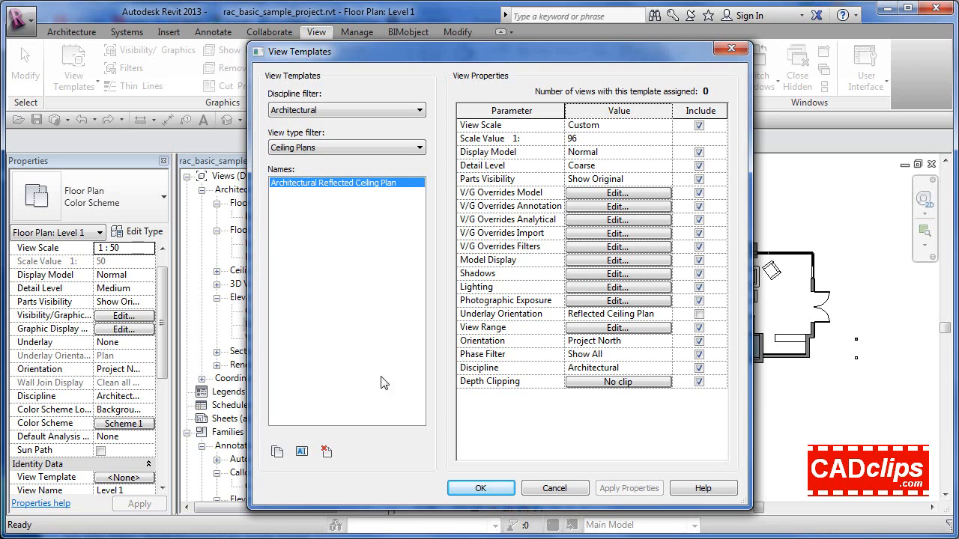
Filter the templates to Floor, Structural, Area Plans and duplicate Architectural Plan as a new view template named Color Scheme Plan
click(377, 149)
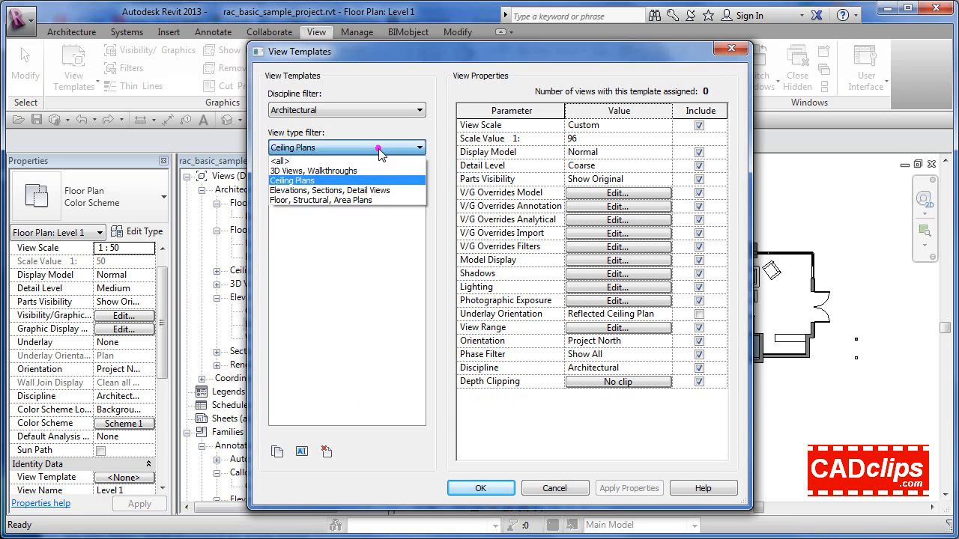
click(309, 200)
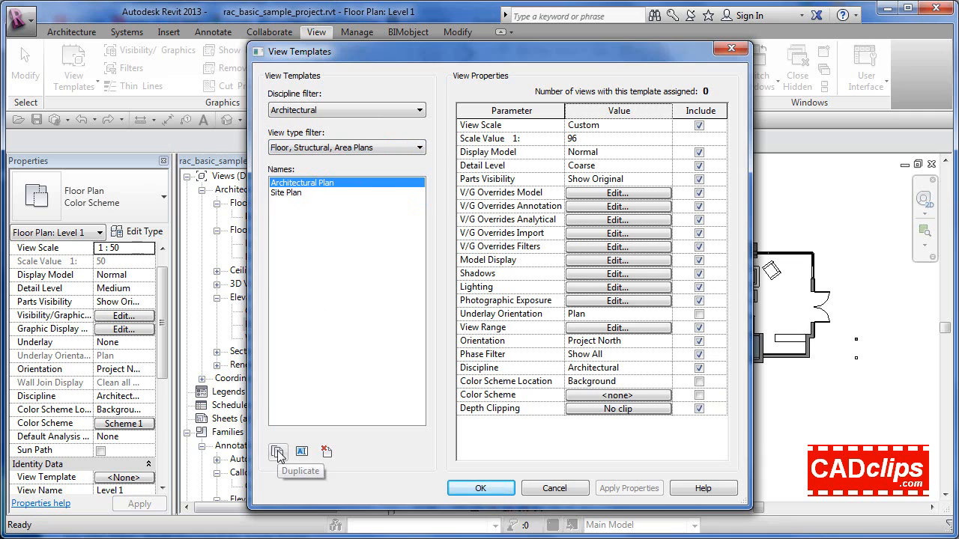
click(277, 452)
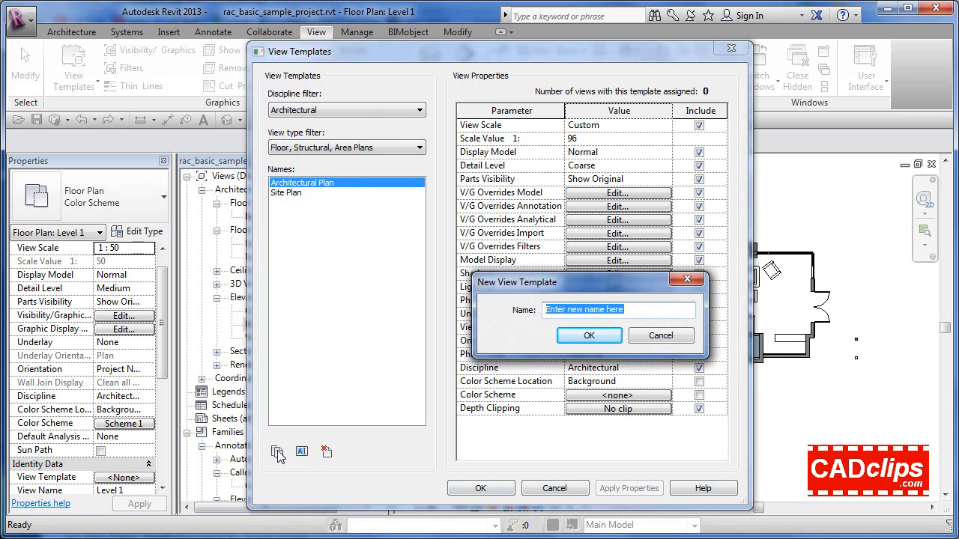
text(C)
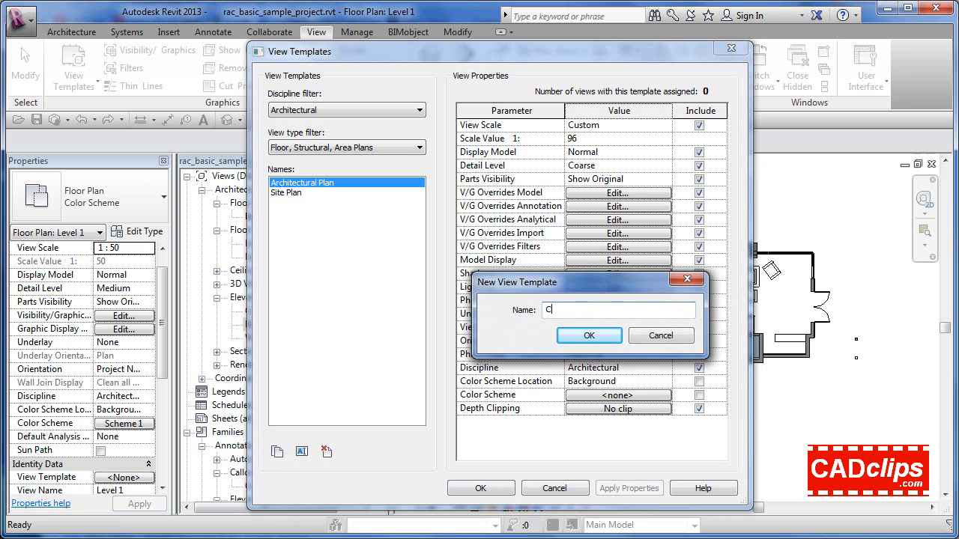
text(olor Scheme Plan)
click(584, 335)
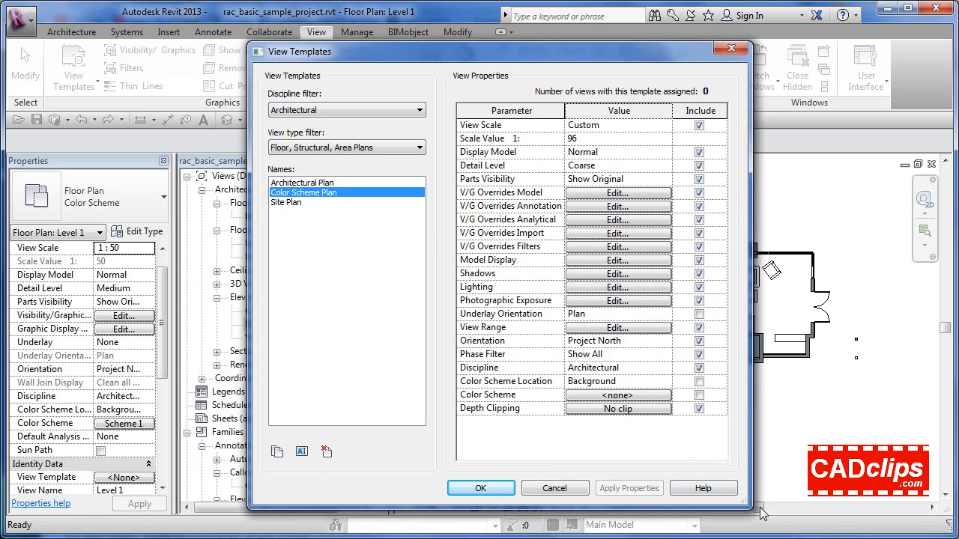
click(482, 488)
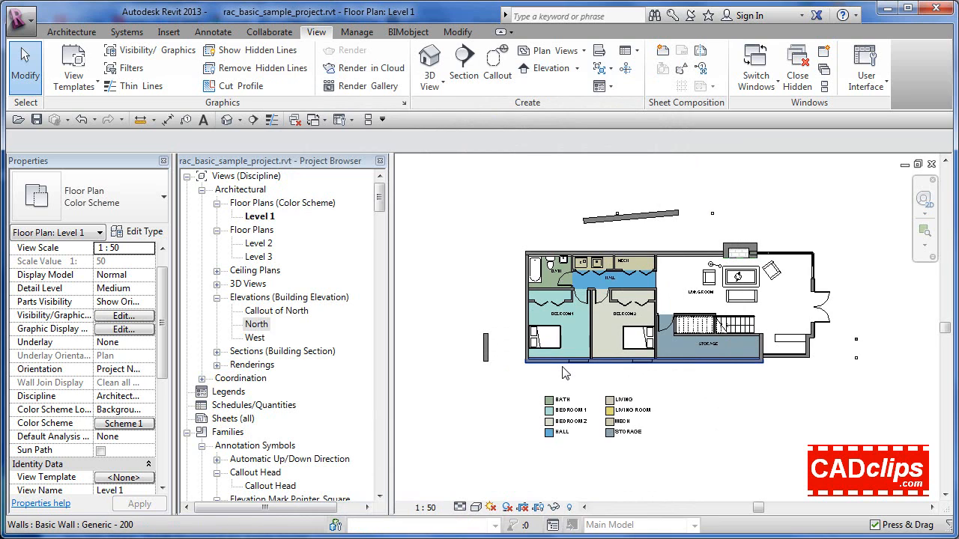
Create a view template named Color Scheme Plan from the current Level 1 view, replacing the existing template of that name
click(96, 82)
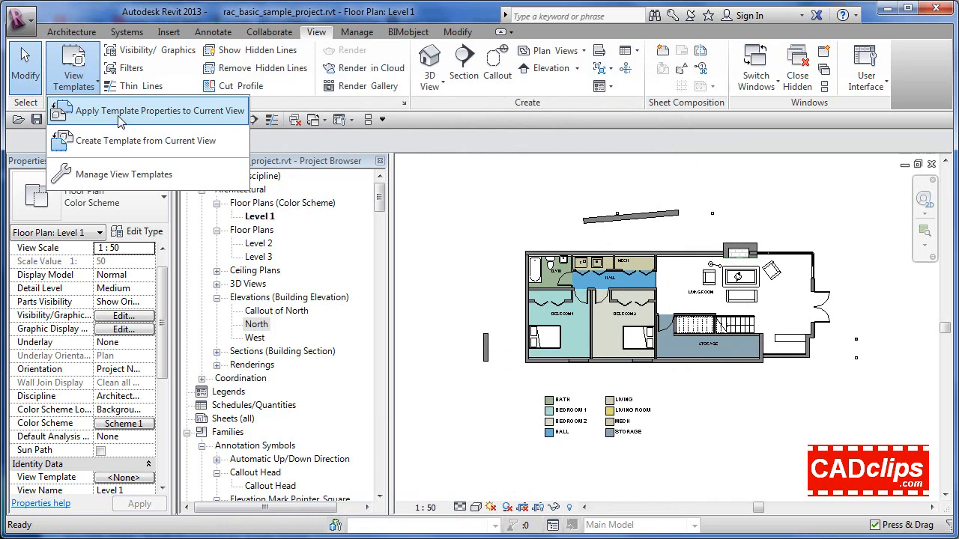
click(123, 143)
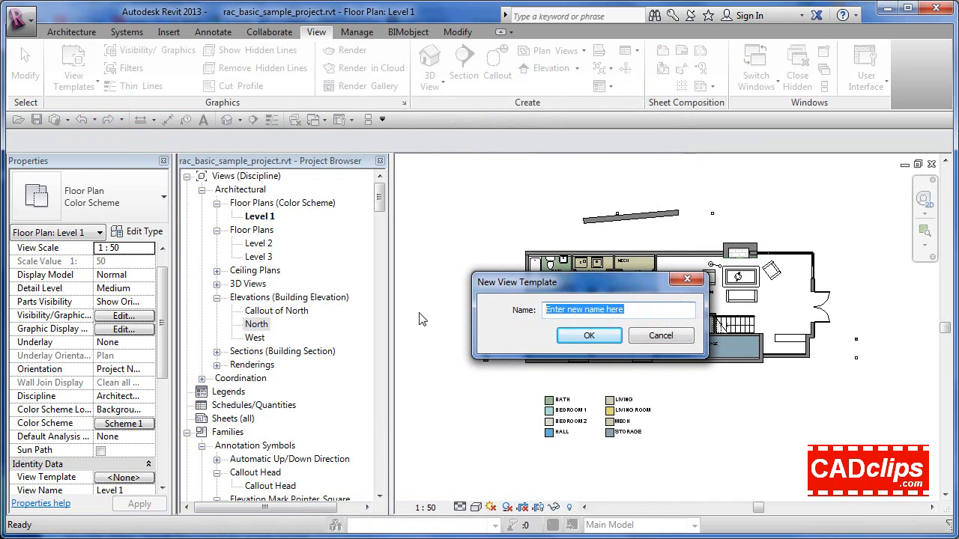
text(Color)
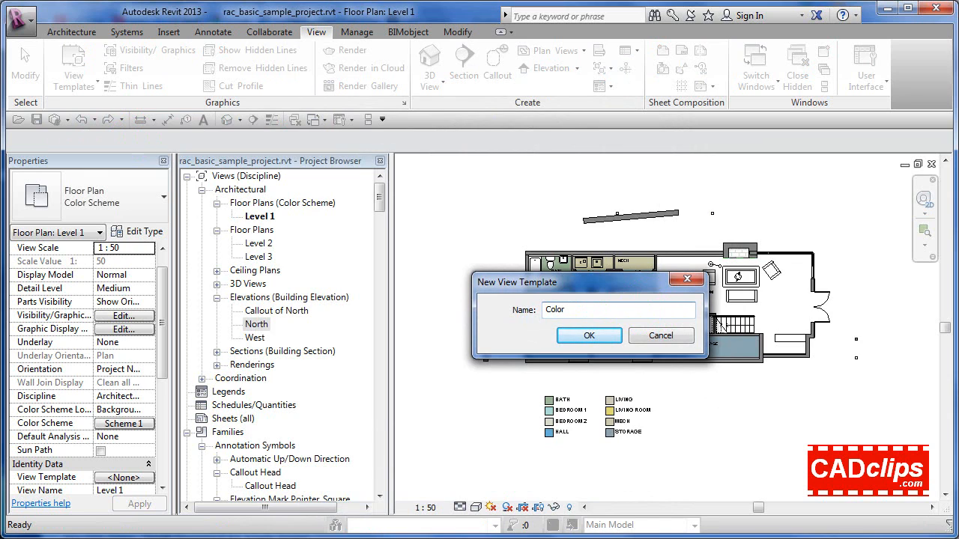
text( Scheme Plan)
click(588, 336)
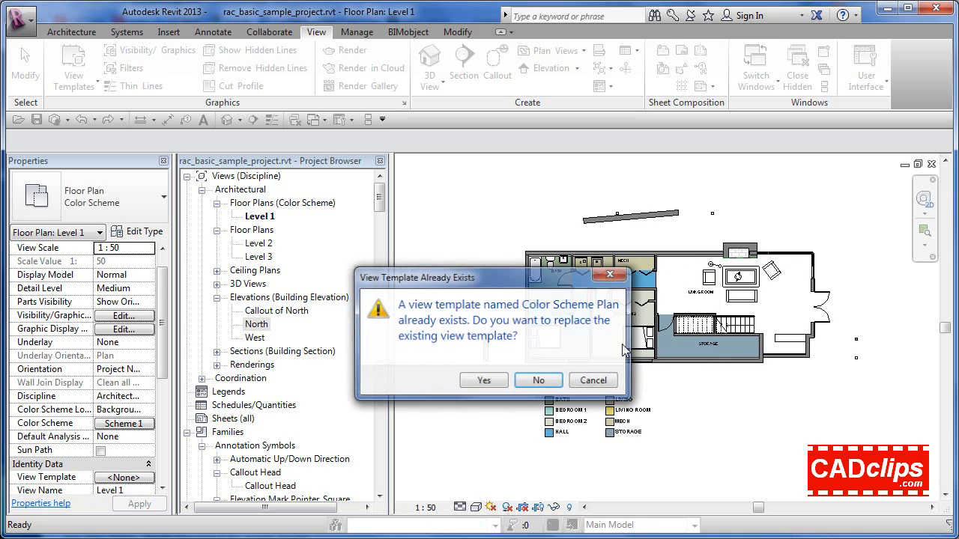
click(484, 382)
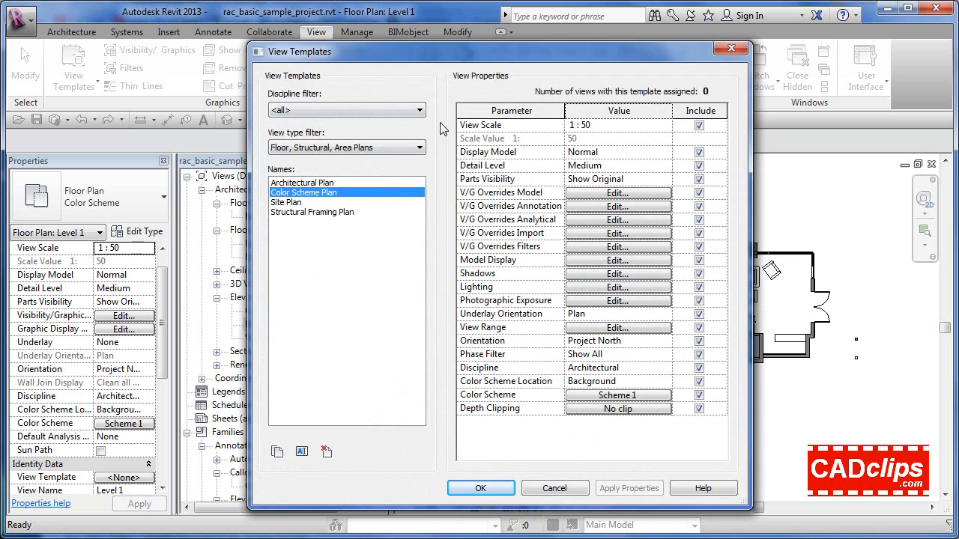
drag(458, 54, 447, 46)
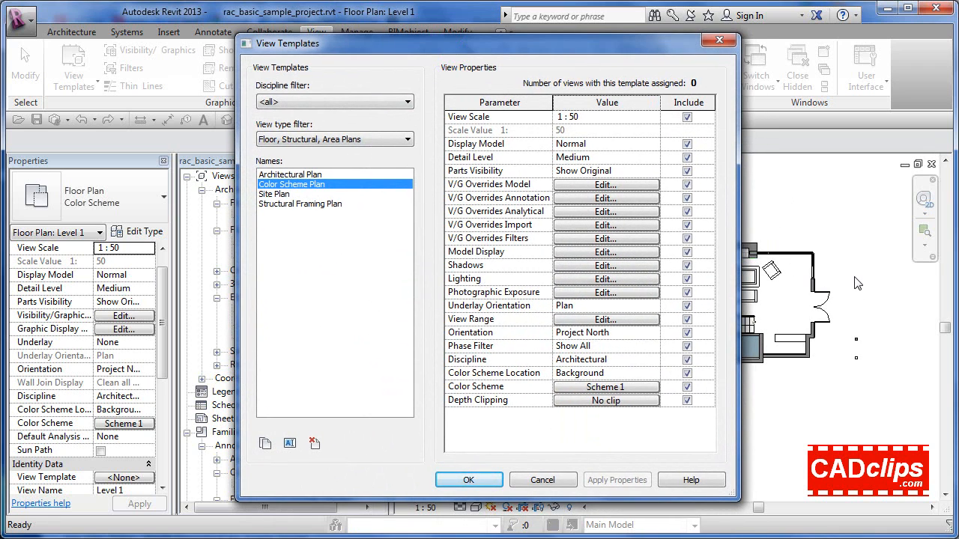
drag(625, 44, 567, 45)
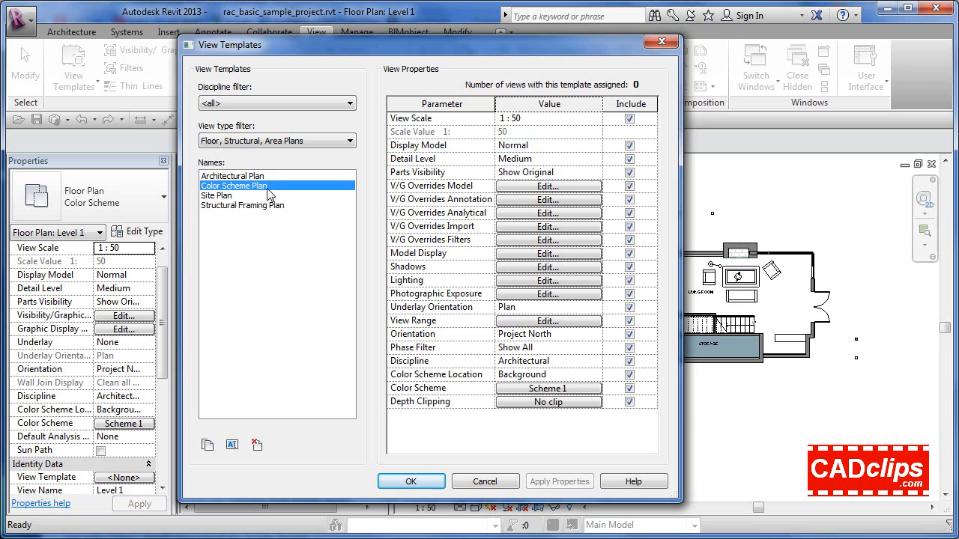
click(403, 481)
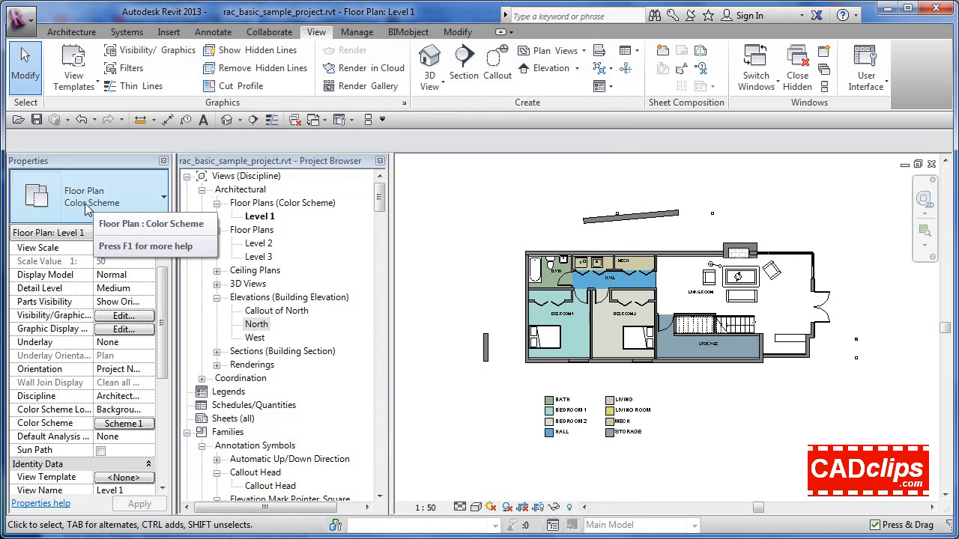
Assign the Color Scheme Plan view template to new views of the Color Scheme floor plan type
click(139, 231)
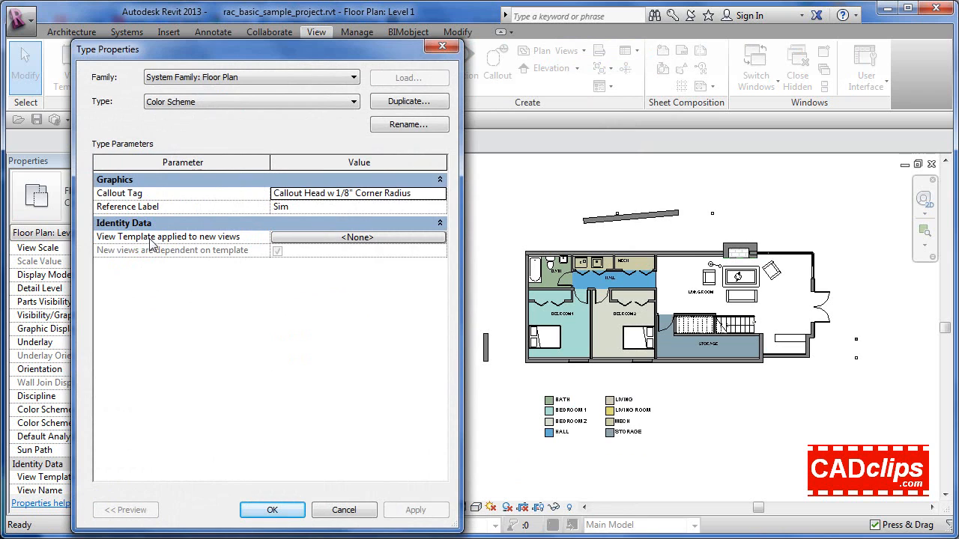
click(352, 238)
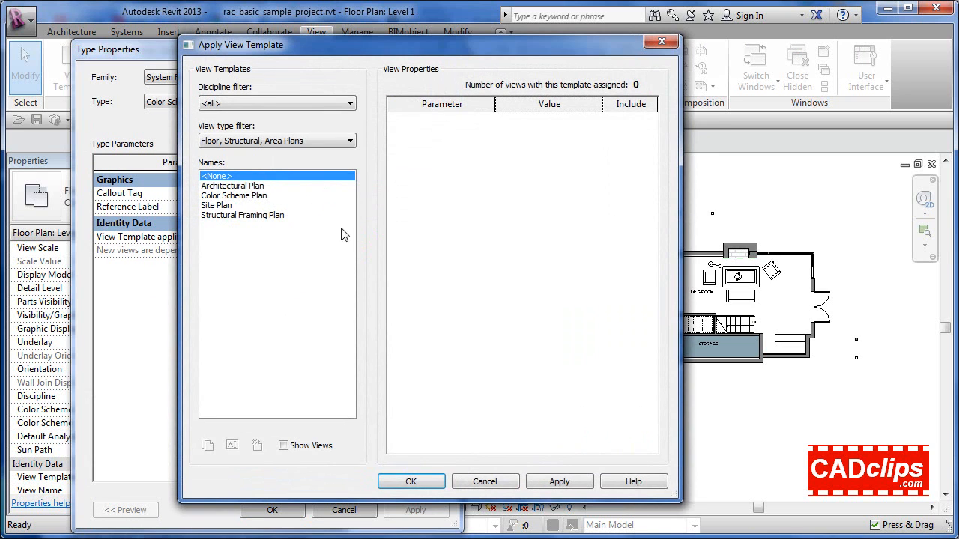
click(255, 197)
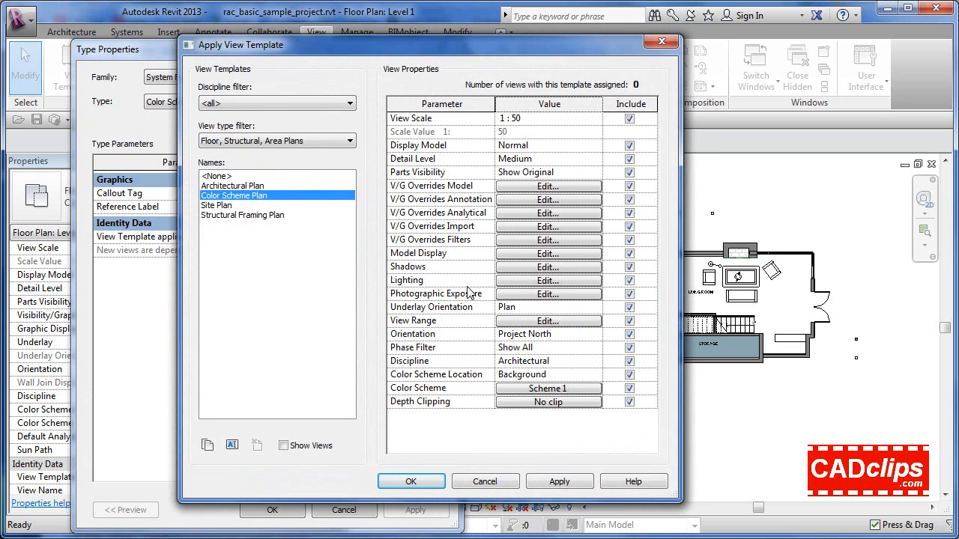
click(412, 482)
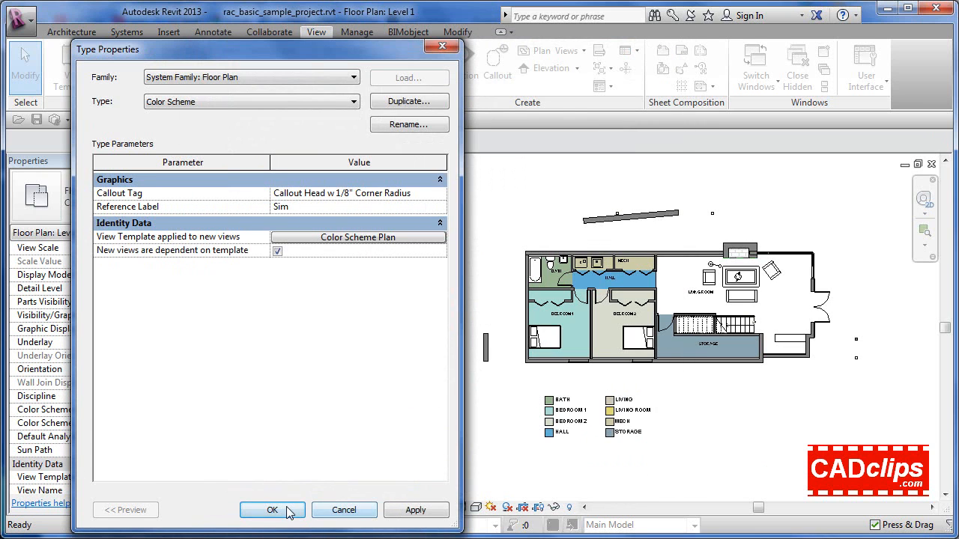
click(288, 510)
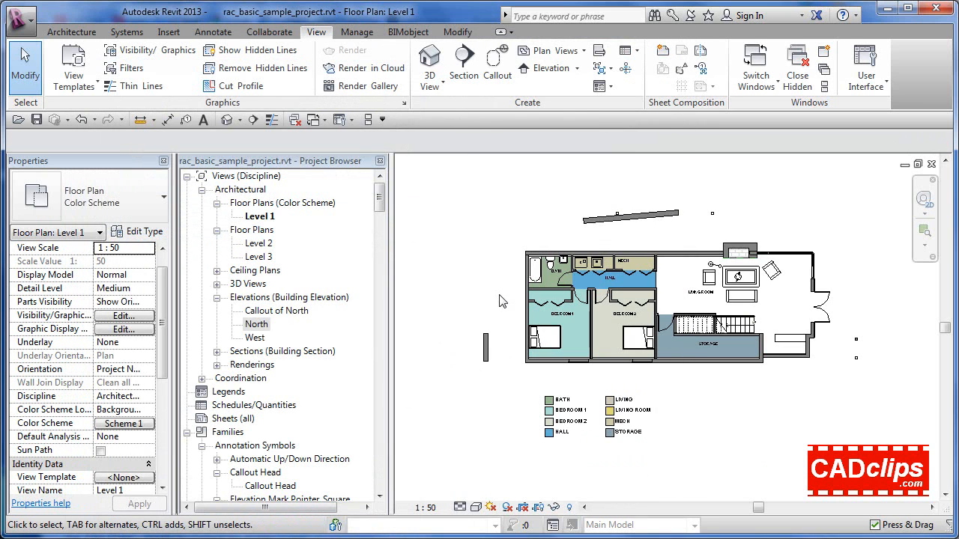
Start a new floor plan of the Color Scheme type and look through the levels offered for new views
click(584, 50)
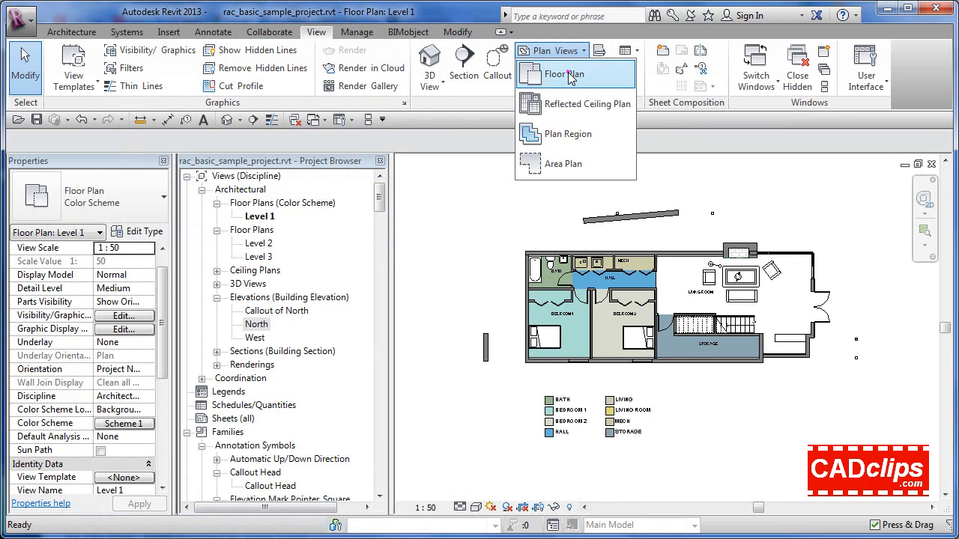
click(564, 73)
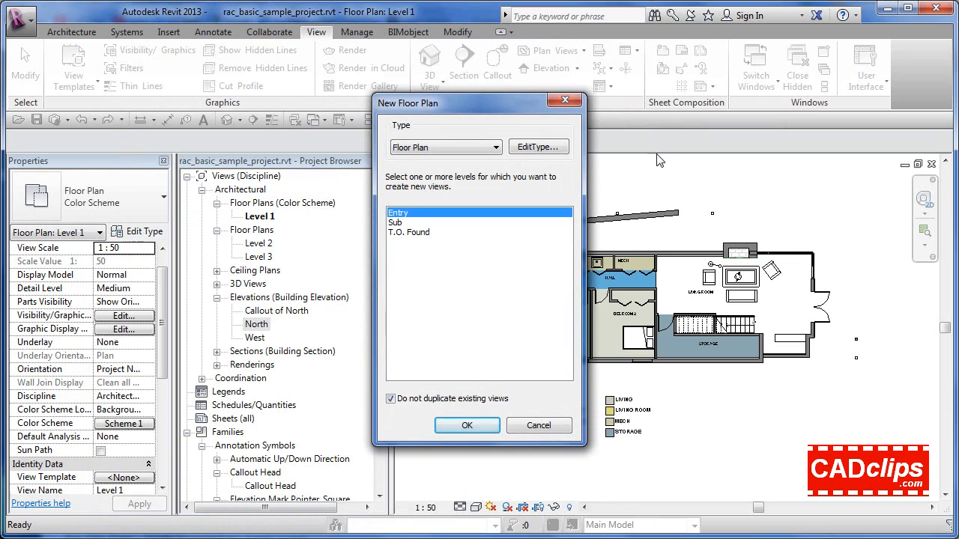
click(497, 149)
click(433, 166)
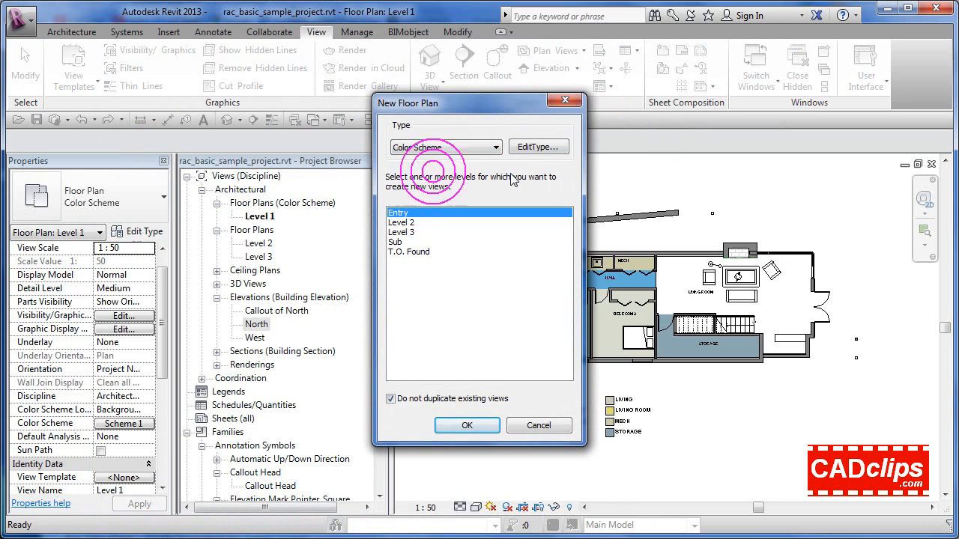
click(402, 224)
click(405, 239)
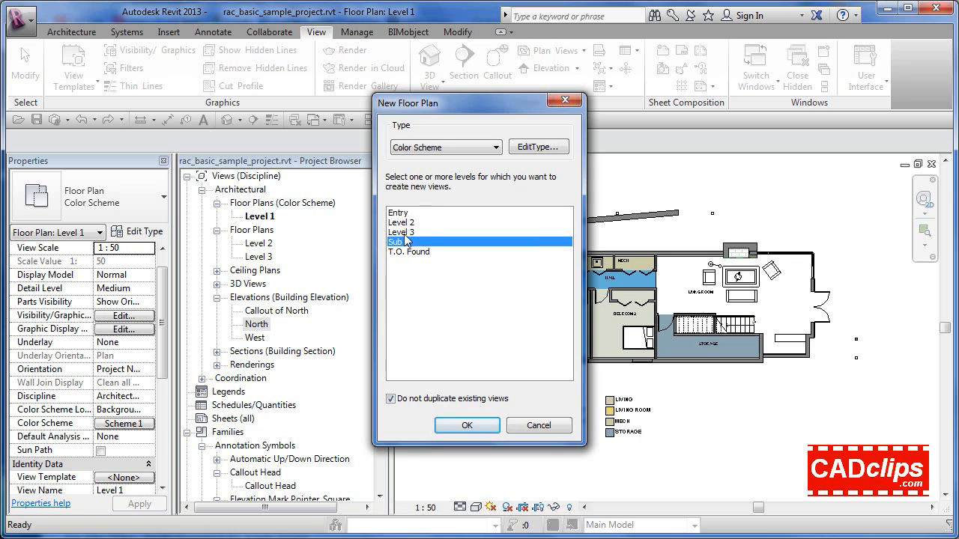
click(401, 232)
click(400, 222)
click(400, 213)
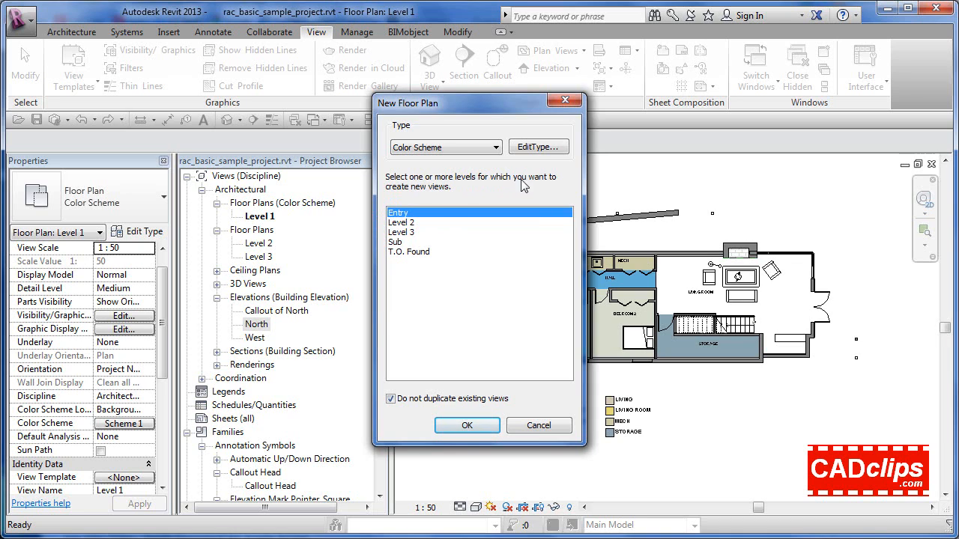
Compare the levels offered for the Color Scheme and Floor Plan types with duplication of existing views allowed and disallowed
click(390, 399)
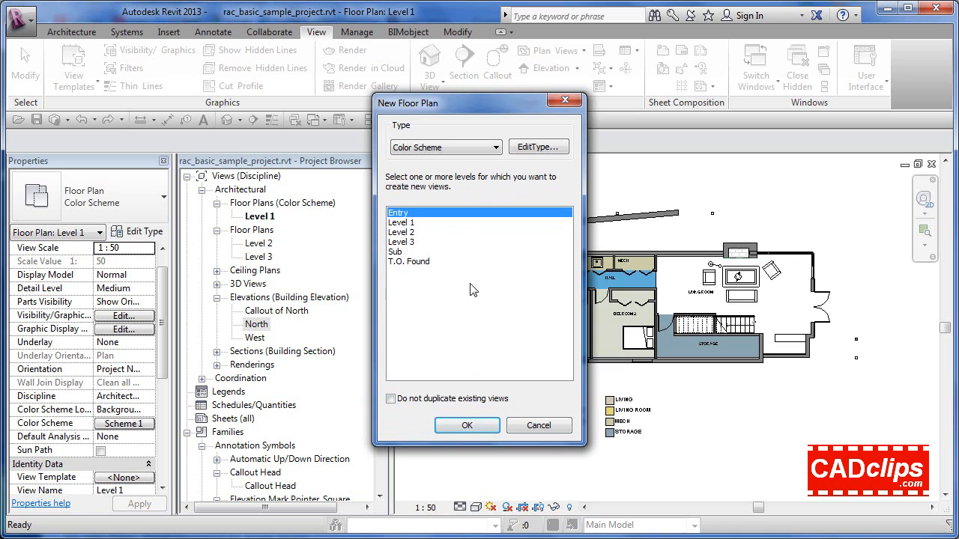
click(391, 399)
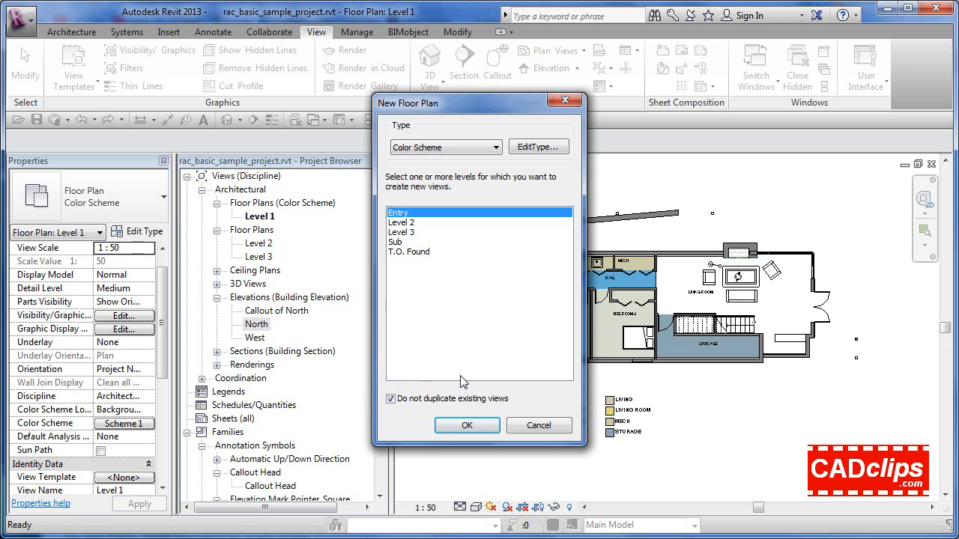
click(467, 146)
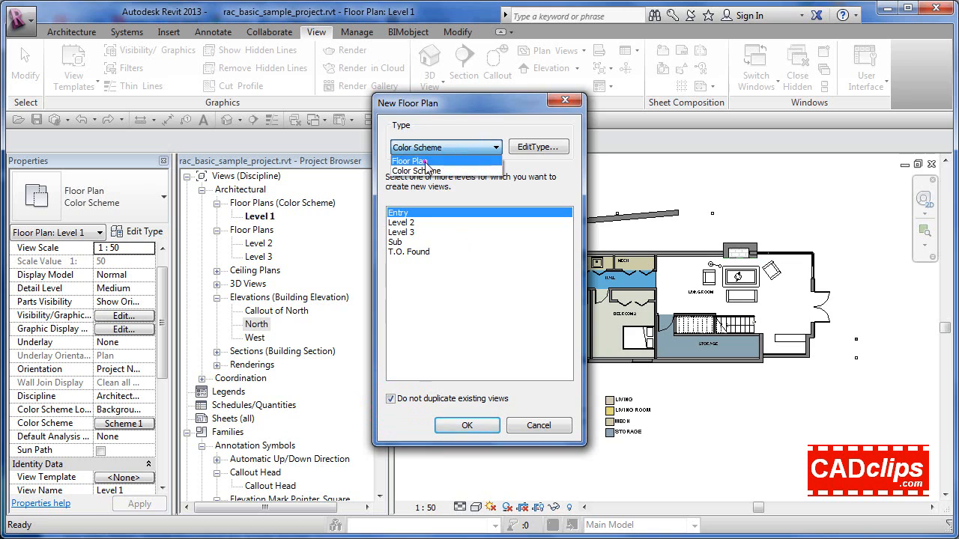
click(424, 160)
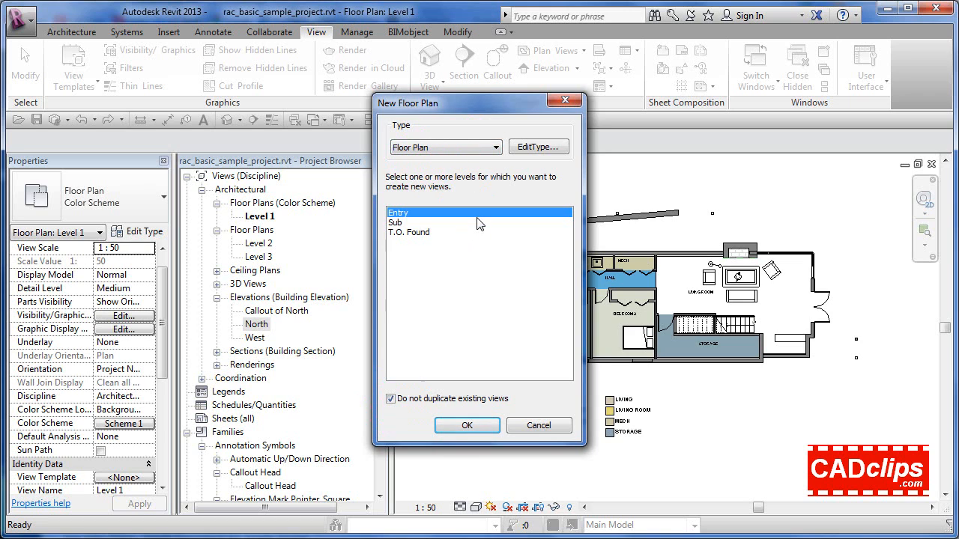
click(391, 399)
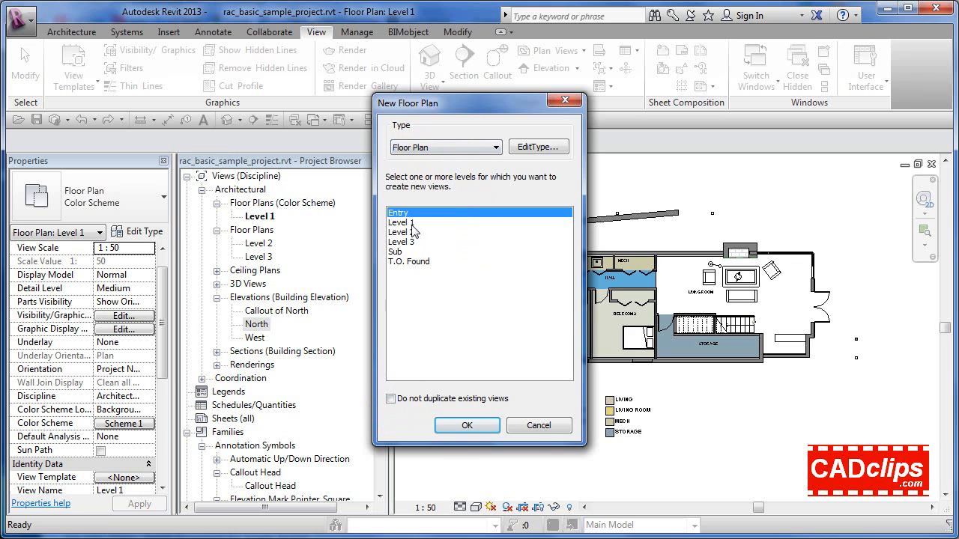
click(390, 398)
click(390, 399)
click(390, 400)
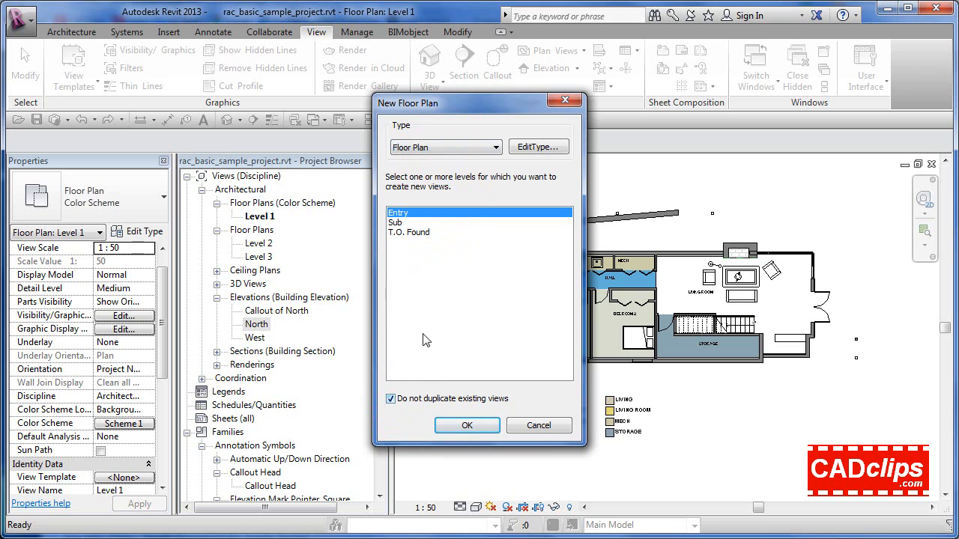
Create a Level 2 floor plan view of the Color Scheme type without duplicating existing views
click(425, 148)
click(416, 165)
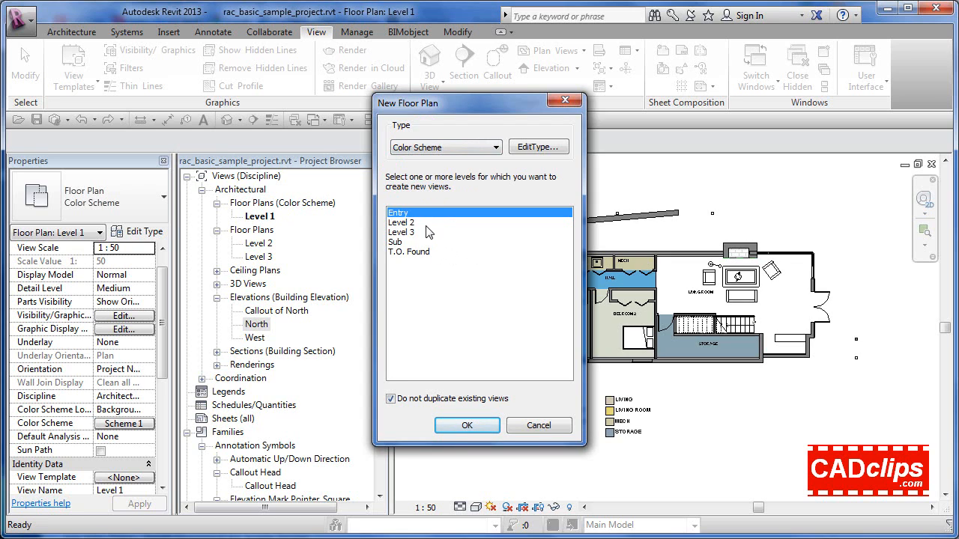
click(406, 223)
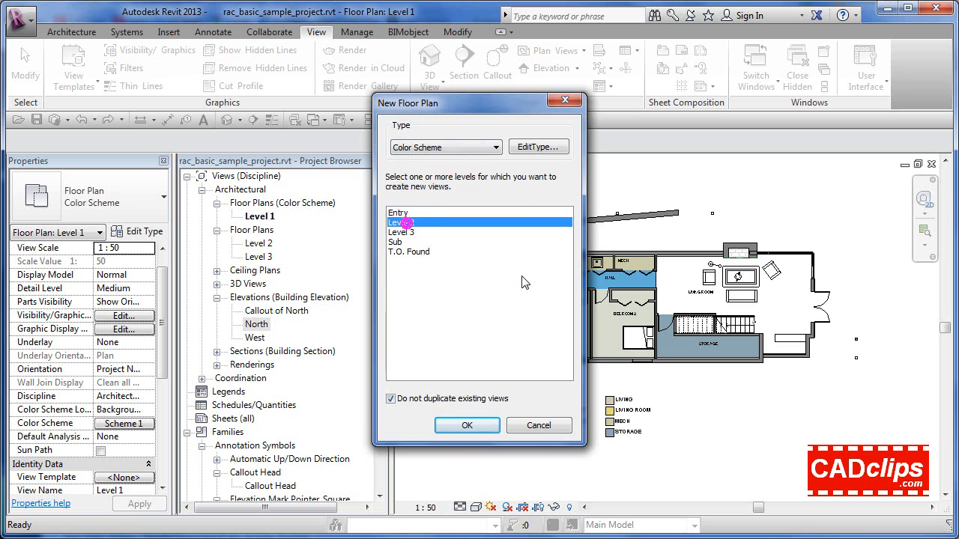
click(464, 423)
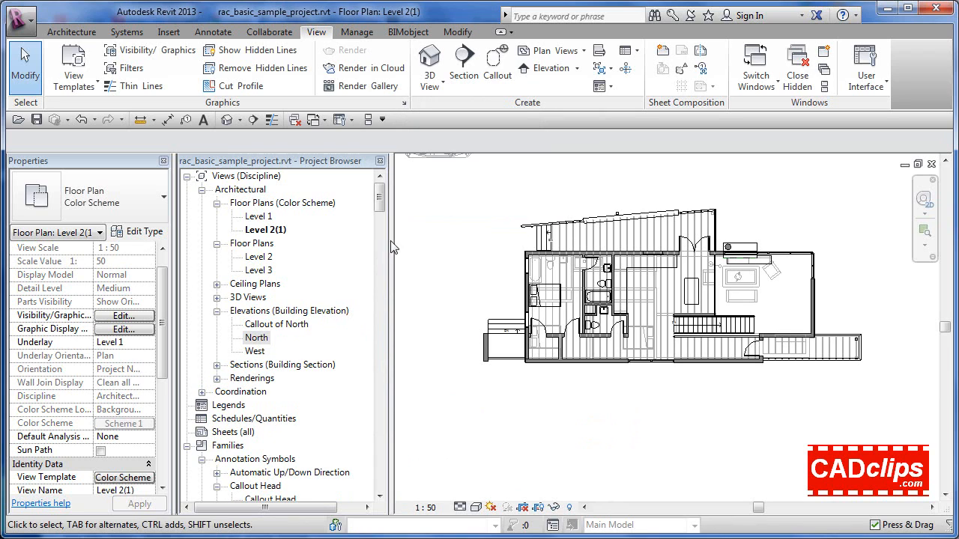
Check the color scheme and view template properties of the new Level 2 color scheme plan
click(269, 230)
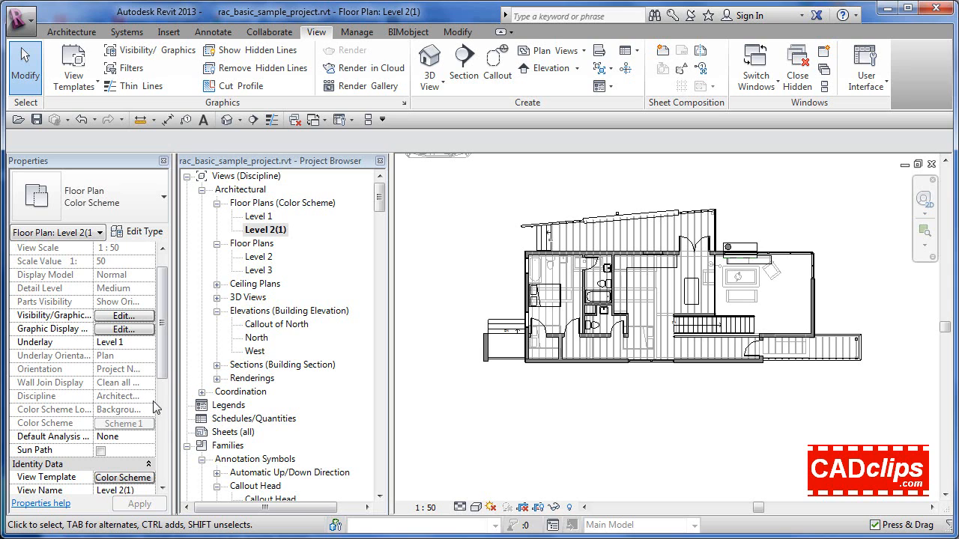
scroll(166, 373, down, 3)
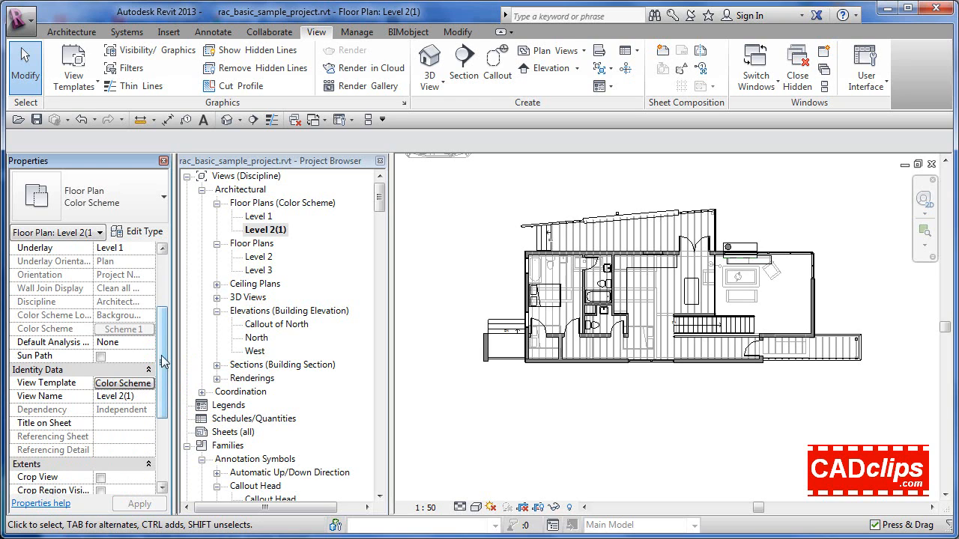
click(120, 329)
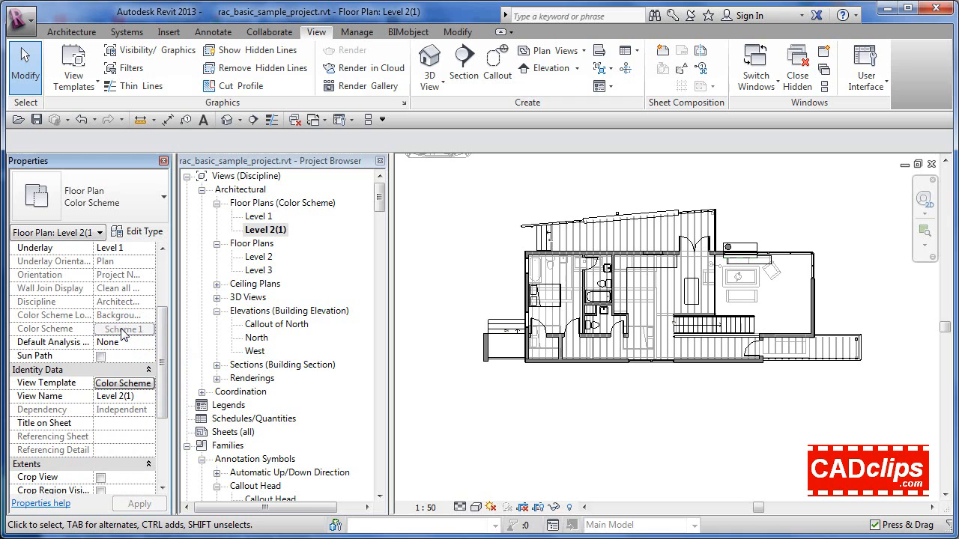
click(468, 259)
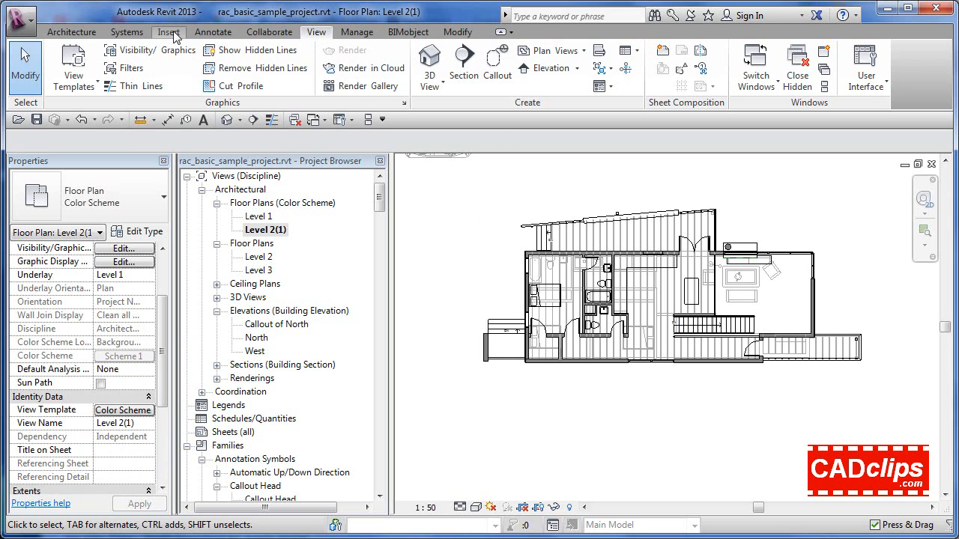
Place a color fill legend just below the lower-left part of the Level 2 floor plan
click(215, 32)
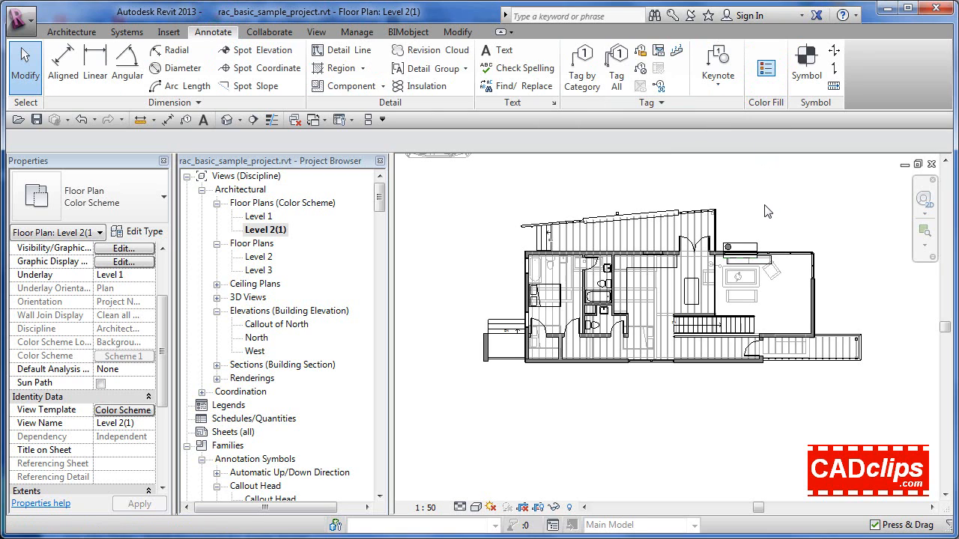
click(763, 81)
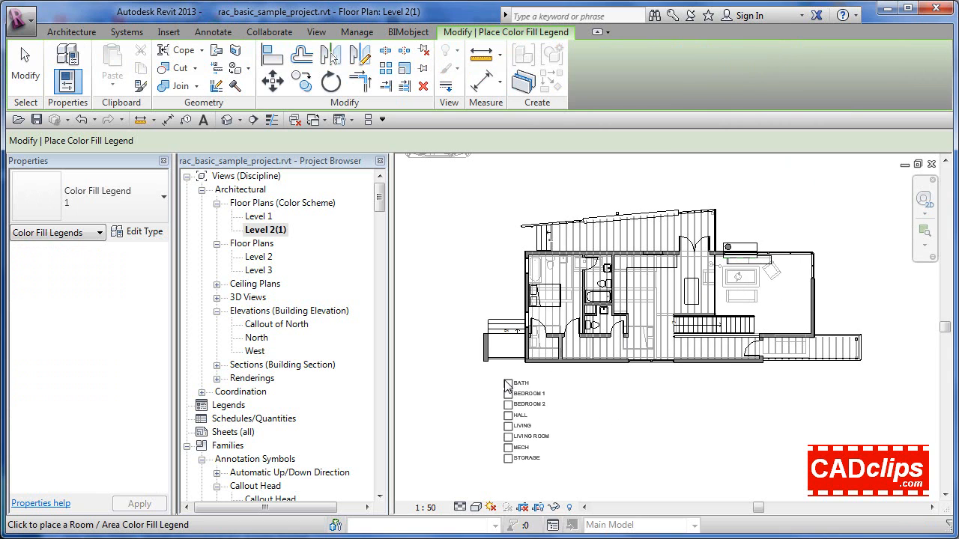
click(508, 384)
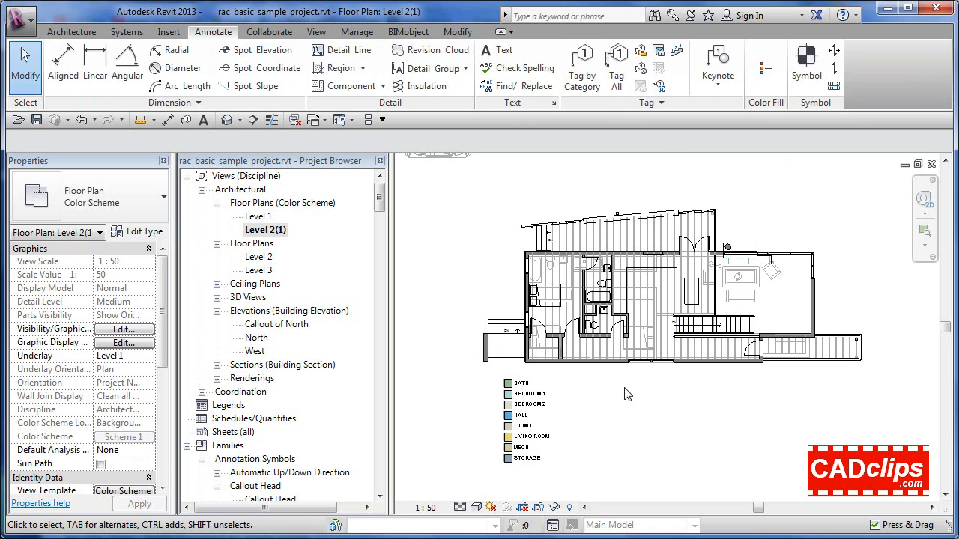
click(623, 388)
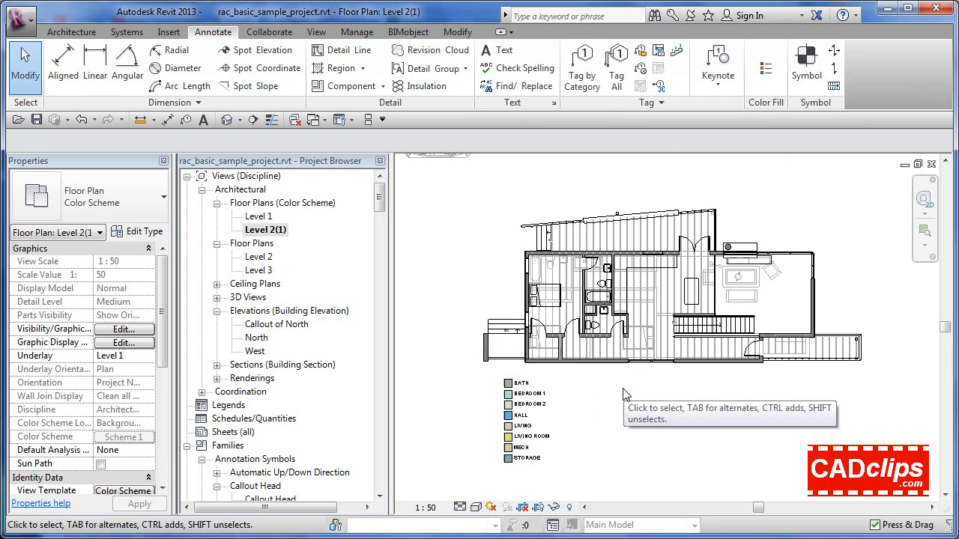
Check the view's color scheme property, then review the Color Scheme Plan template's properties in the view template manager
click(122, 437)
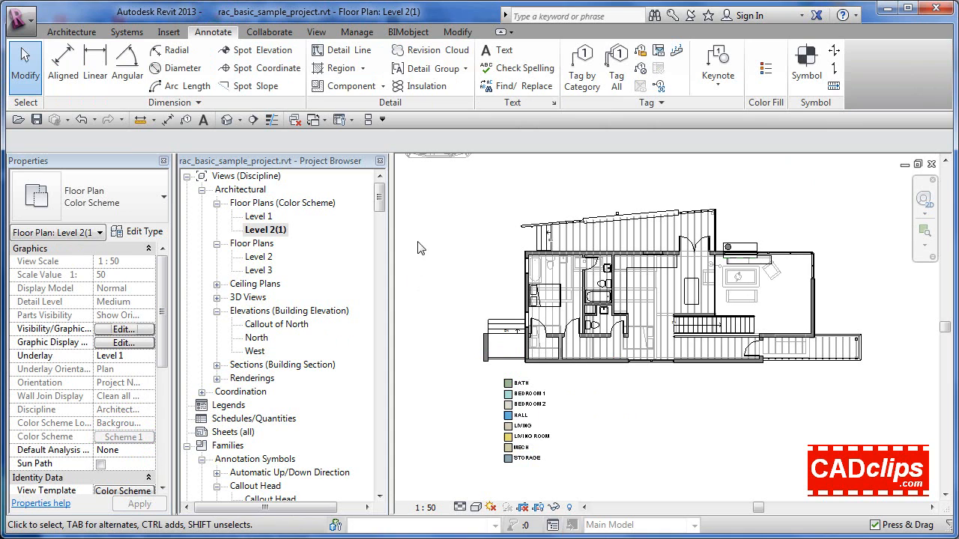
scroll(461, 225, down, 2)
middle_drag(461, 225, 463, 283)
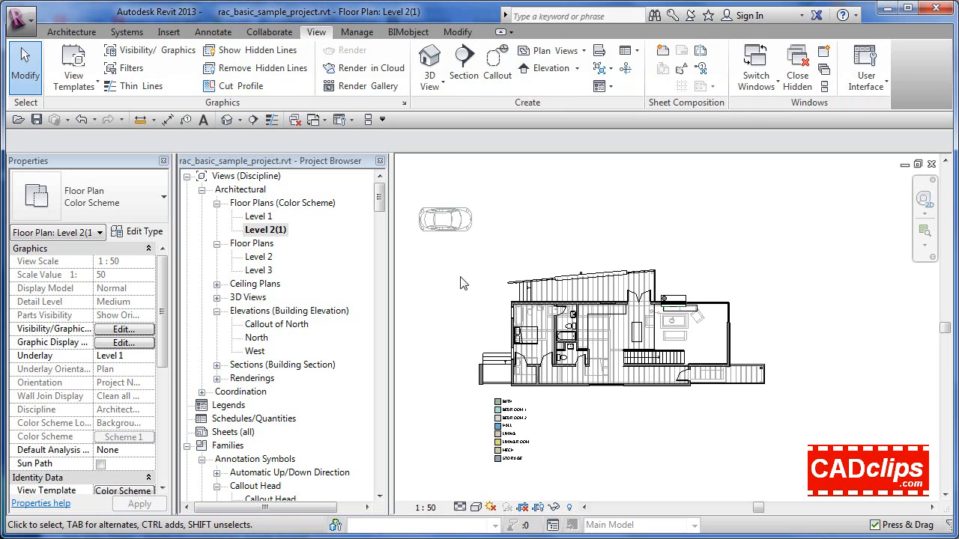
click(210, 33)
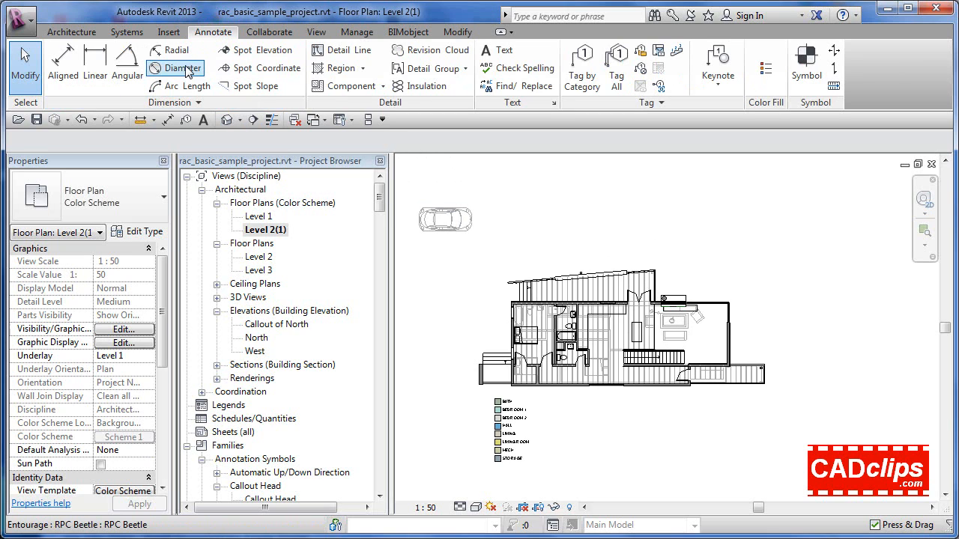
click(316, 32)
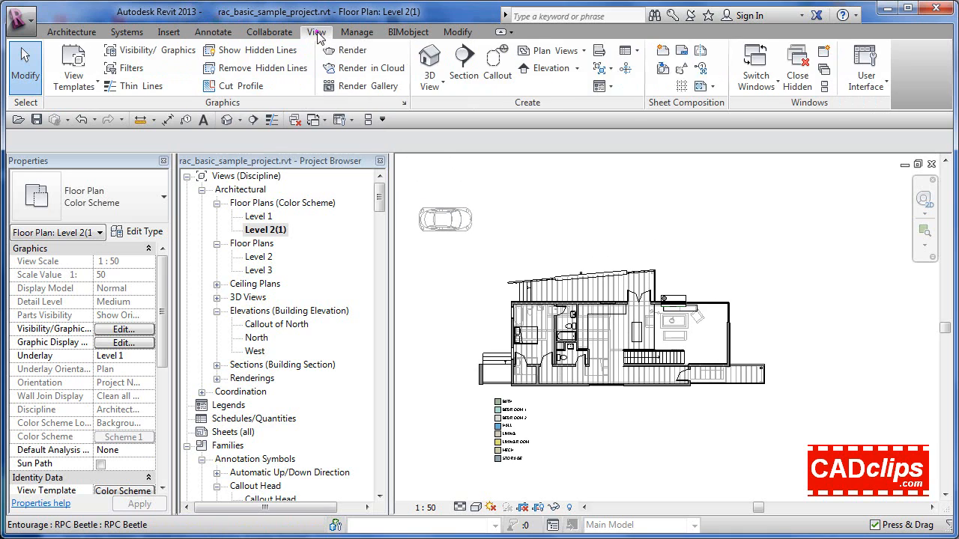
click(73, 79)
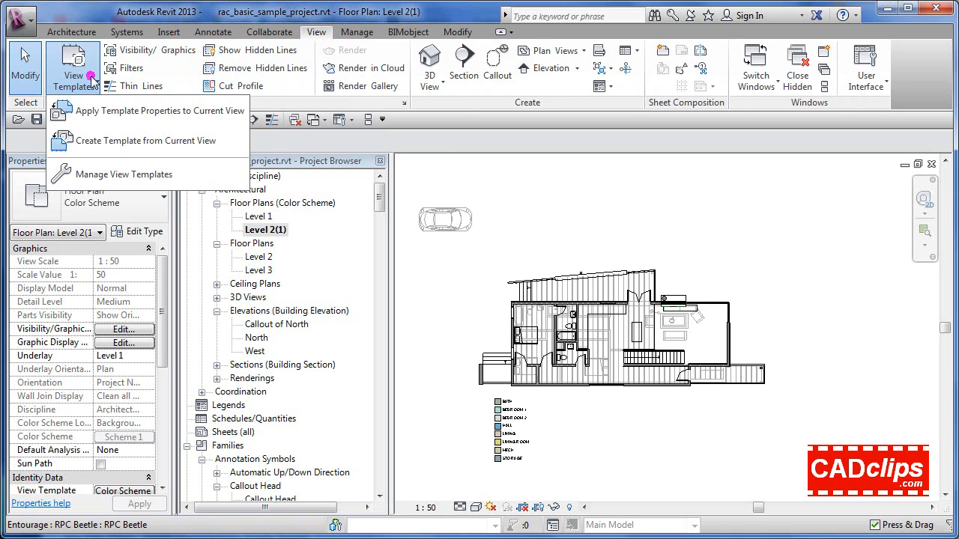
click(109, 177)
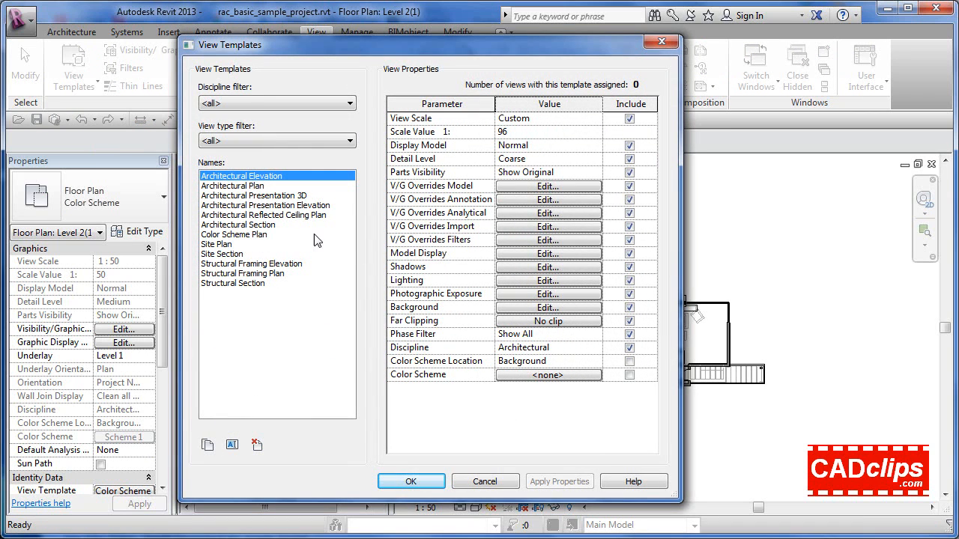
click(220, 235)
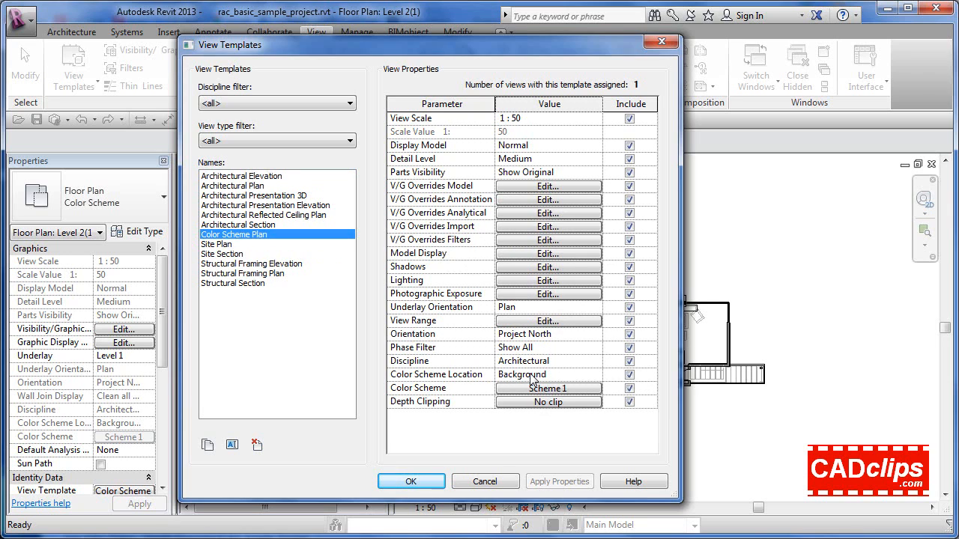
click(400, 478)
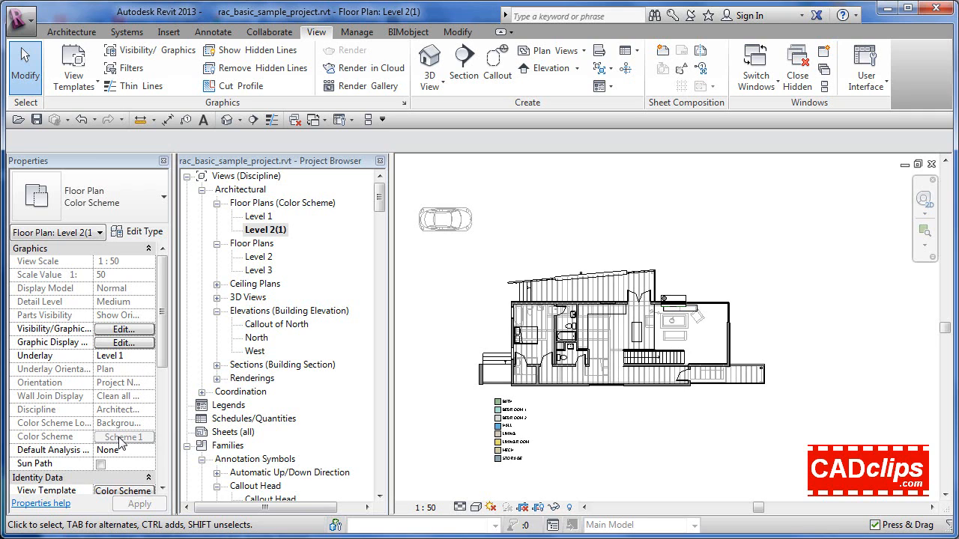
Inspect the room entries of the color fill legend below the Level 2 plan
scroll(514, 437, up, 3)
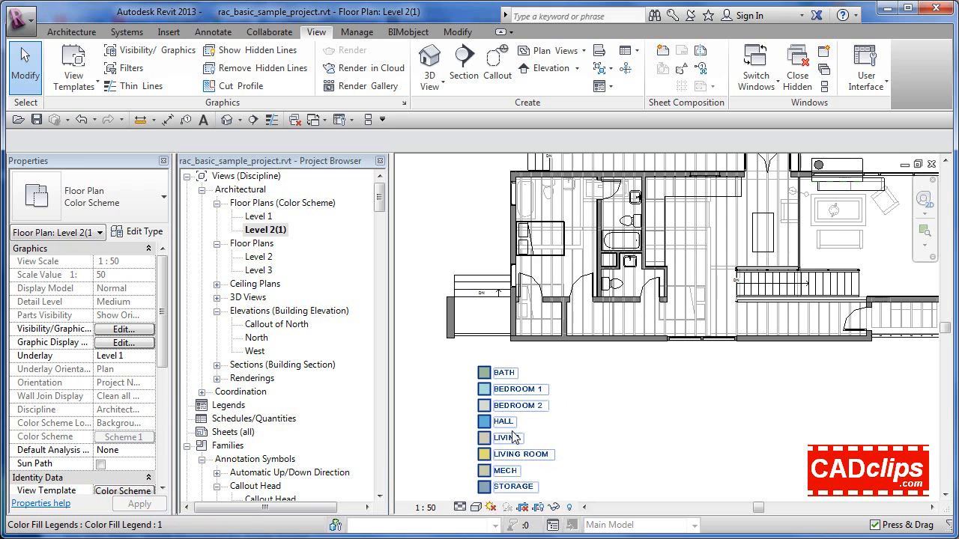
scroll(514, 438, up, 3)
scroll(651, 385, down, 1)
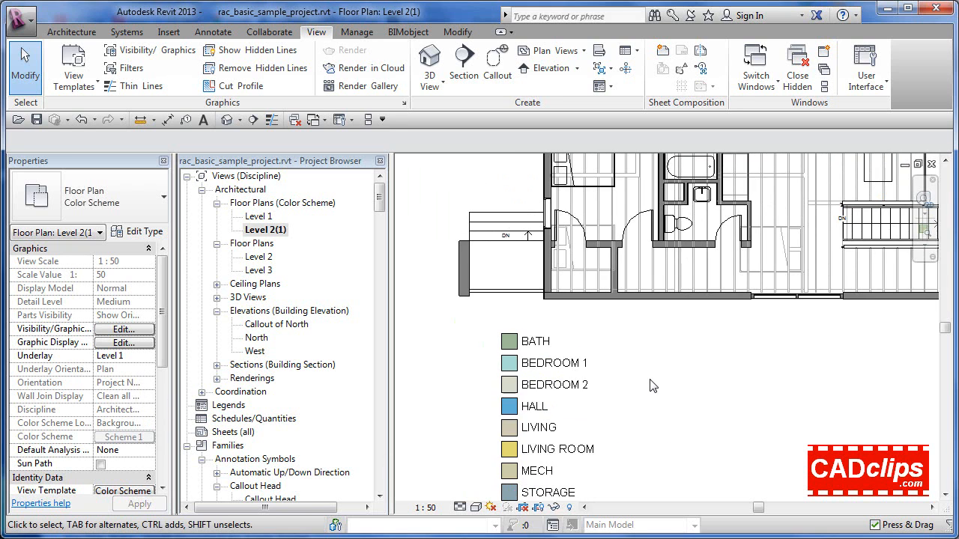
Set the underlay of the Level 2 color scheme plan to None
scroll(652, 385, down, 1)
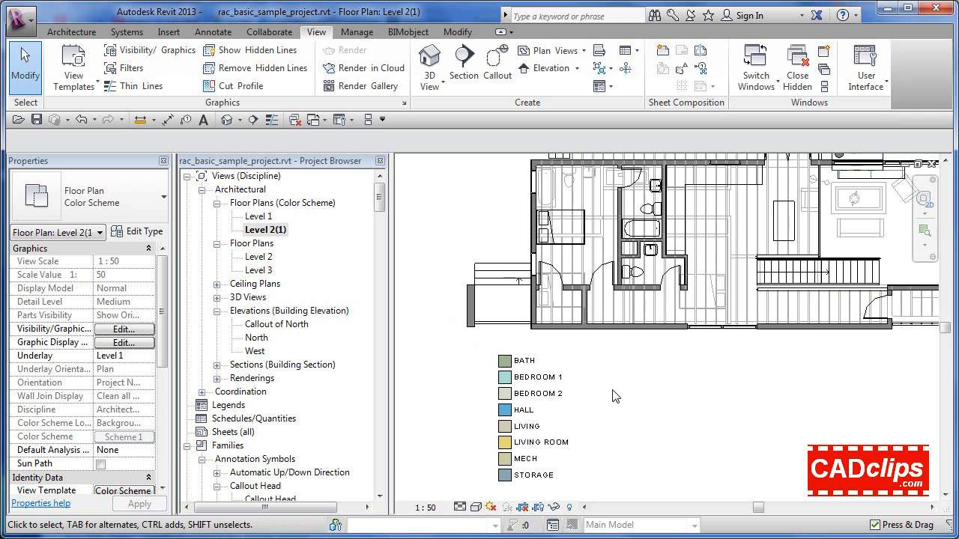
click(149, 356)
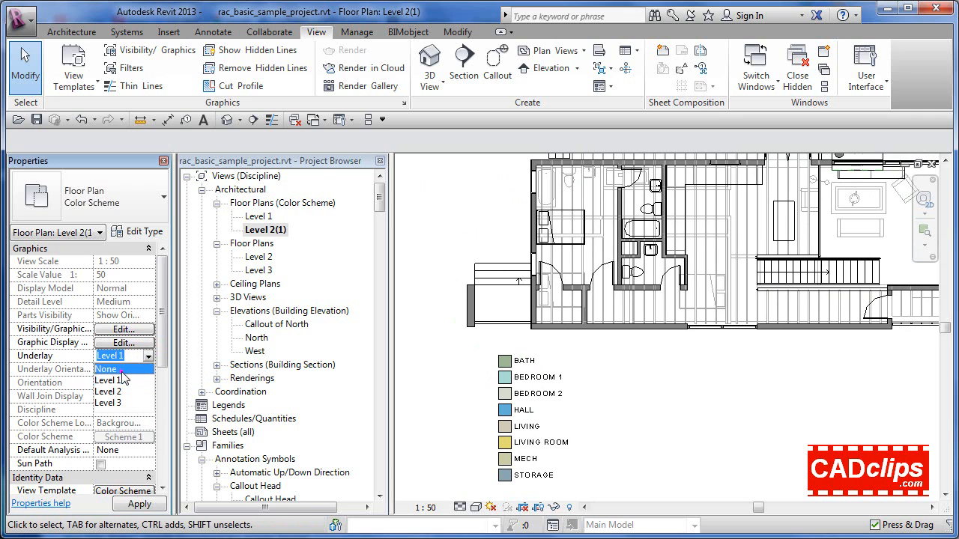
click(120, 370)
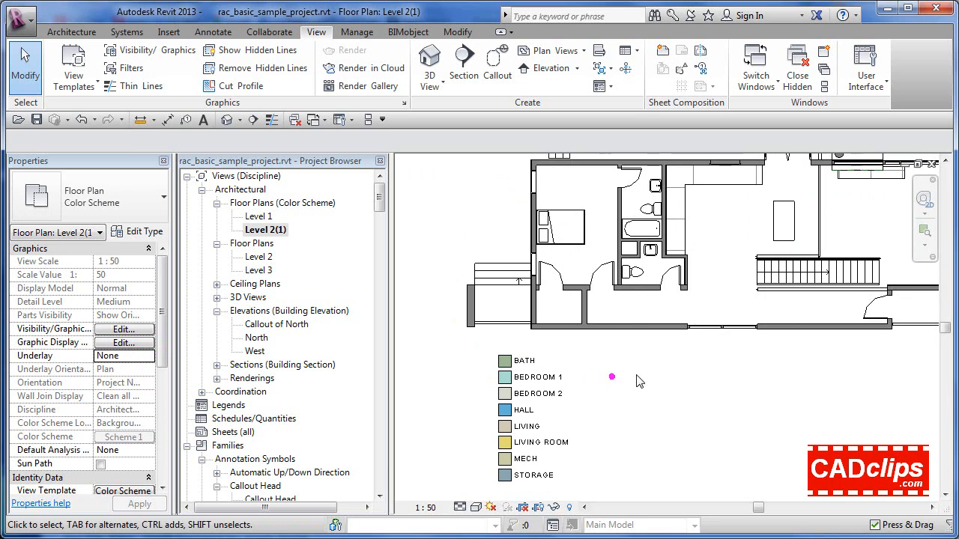
Place the existing room 4 BATH in the upper bathroom beside the bedroom on the Level 2 plan
scroll(631, 375, down, 2)
middle_drag(638, 381, 598, 395)
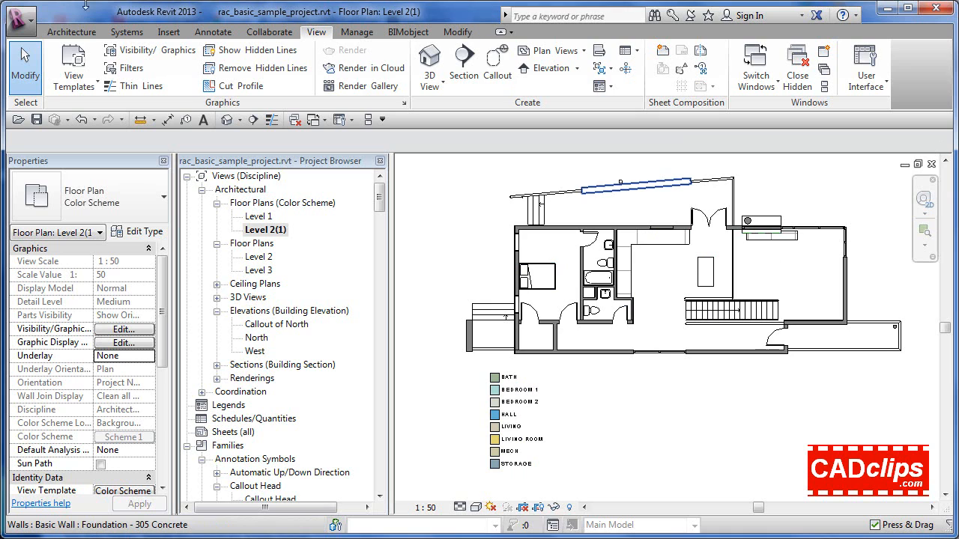
click(73, 33)
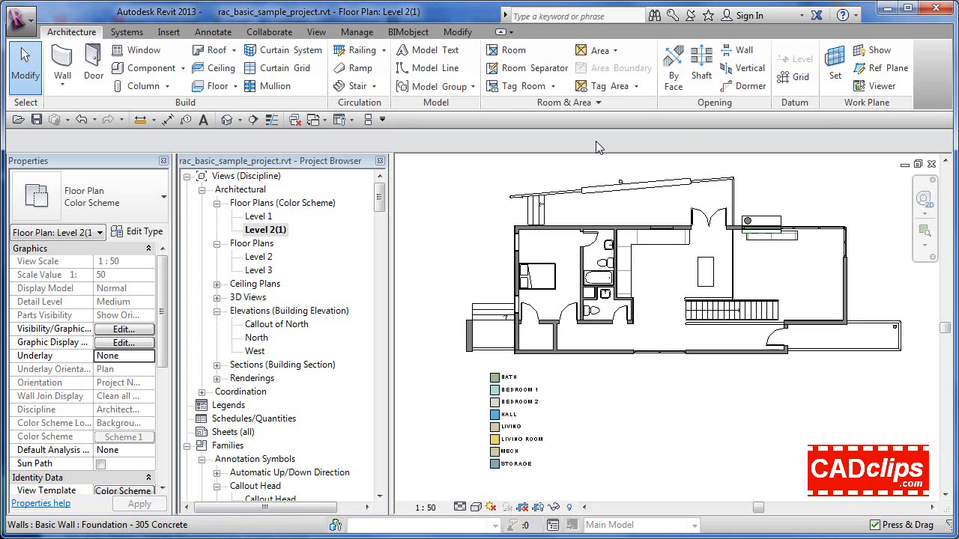
click(506, 49)
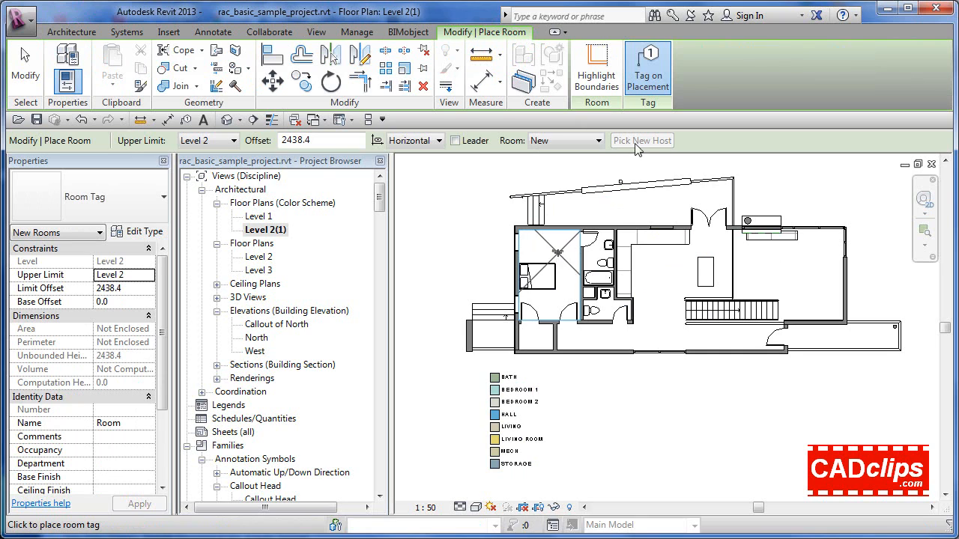
click(599, 140)
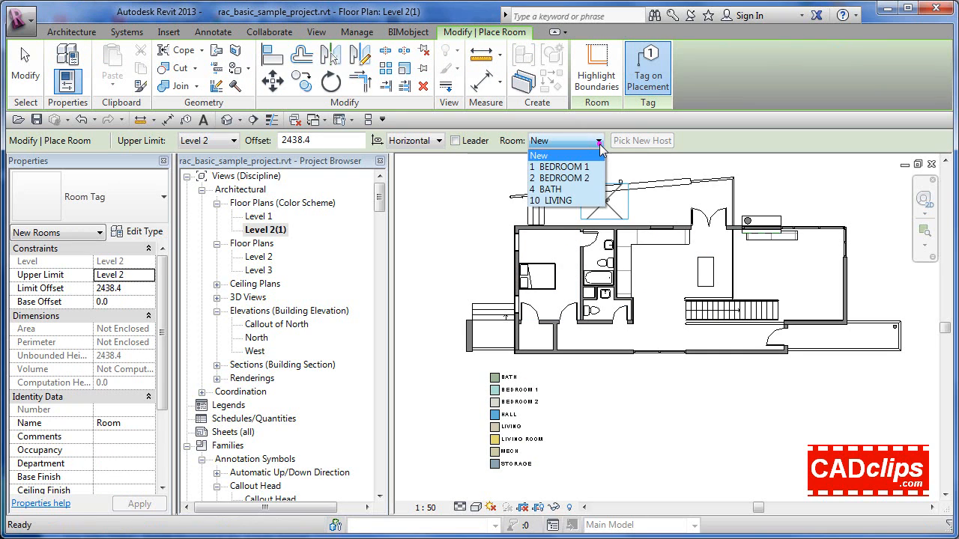
click(553, 189)
click(599, 258)
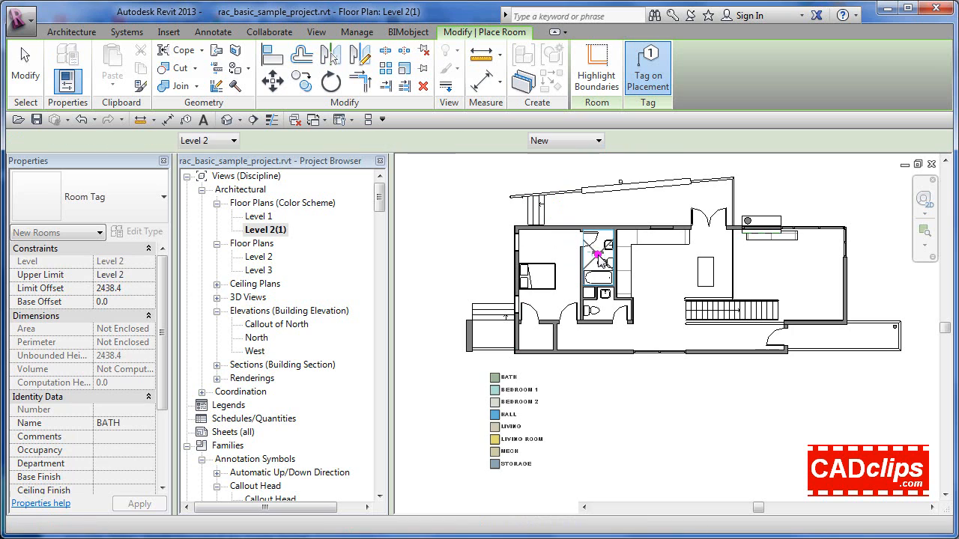
Place the existing rooms 1 BEDROOM 1 in the bedroom with the bed and 10 LIVING in the open area east of the kitchen
click(597, 141)
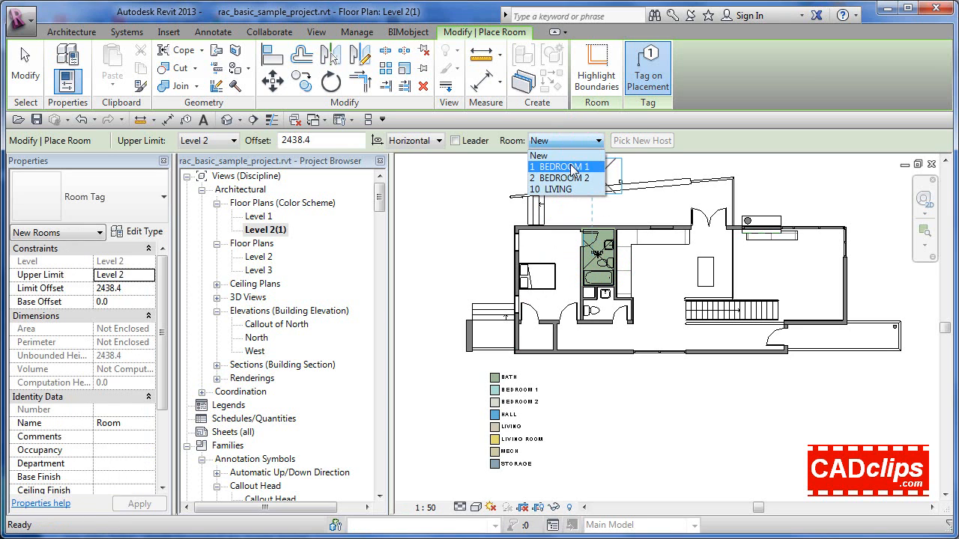
click(561, 166)
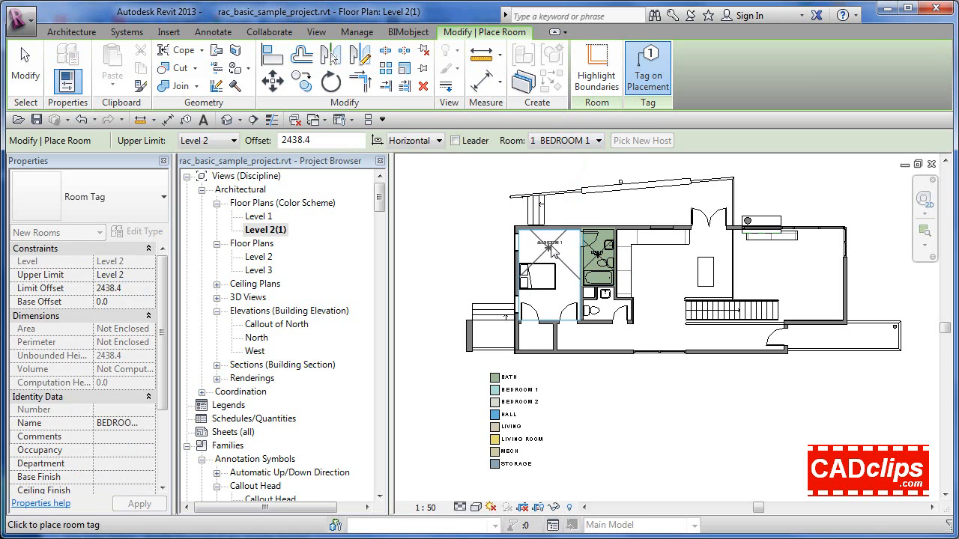
click(557, 247)
click(588, 141)
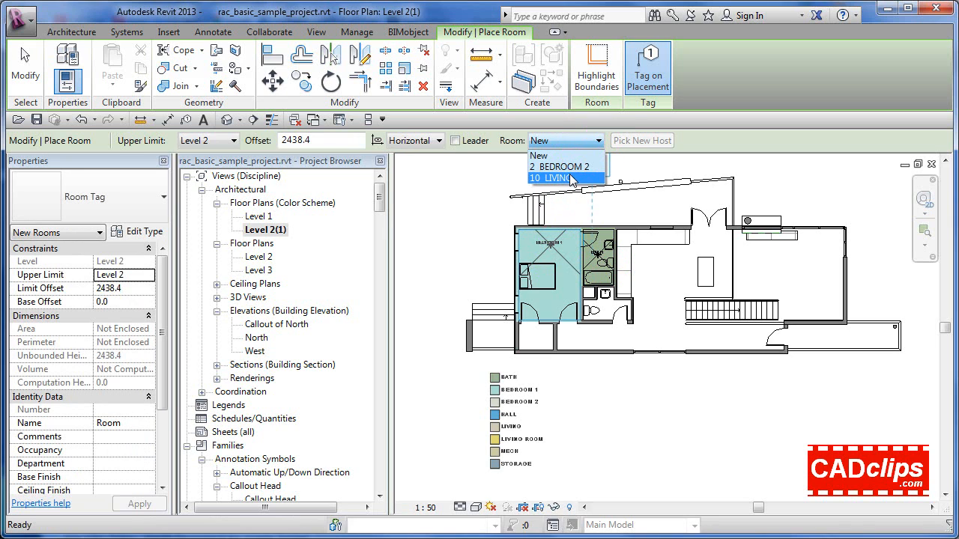
click(569, 179)
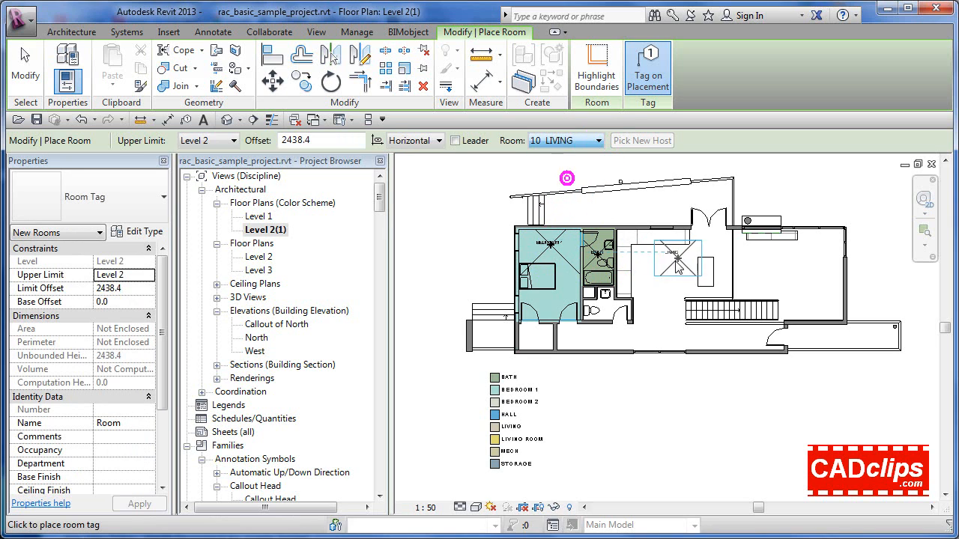
click(762, 258)
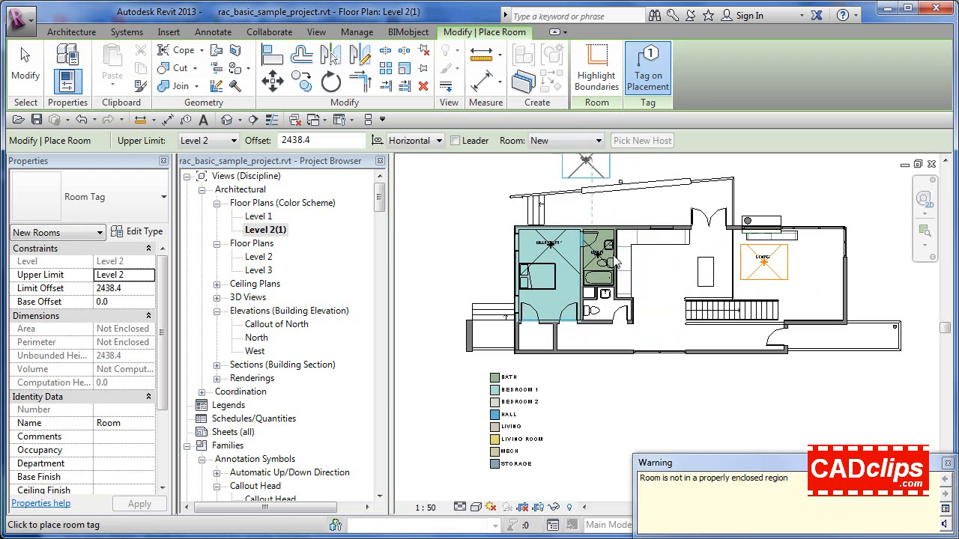
Place a new room in the small toilet room below BATH and finish placing rooms
click(608, 313)
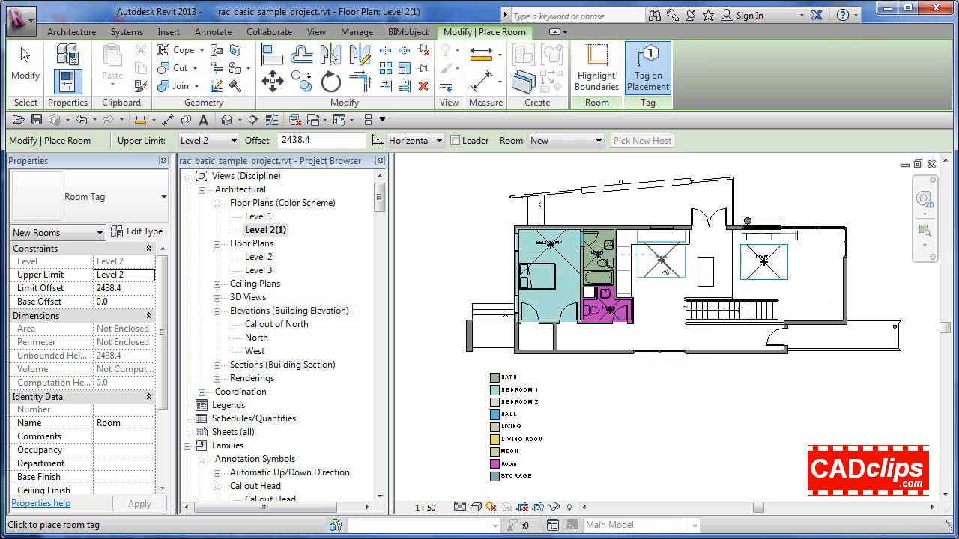
key(Escape)
key(Escape)
Inspect the color fills and tags of the rooms placed on the Level 2 plan, along with the legend
scroll(656, 289, up, 2)
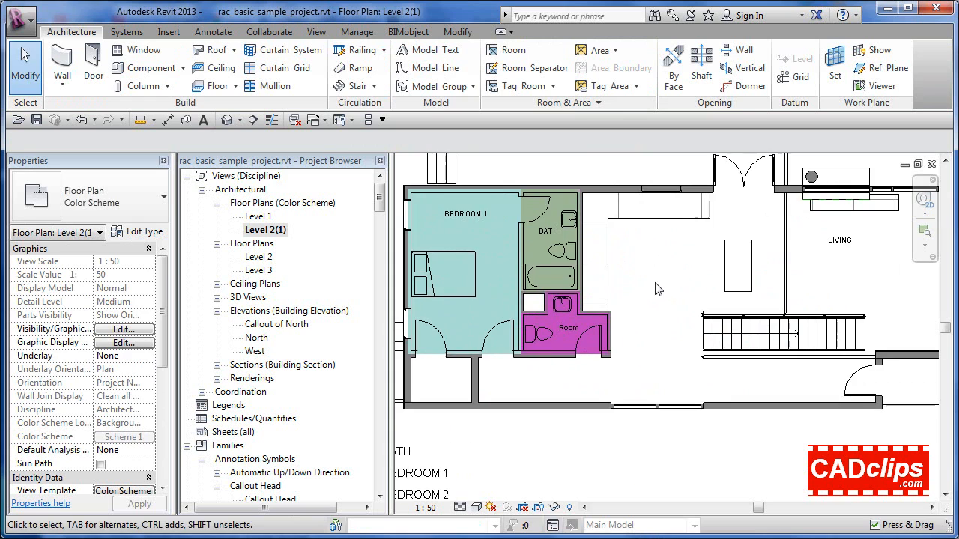
scroll(642, 321, up, 2)
scroll(557, 308, up, 1)
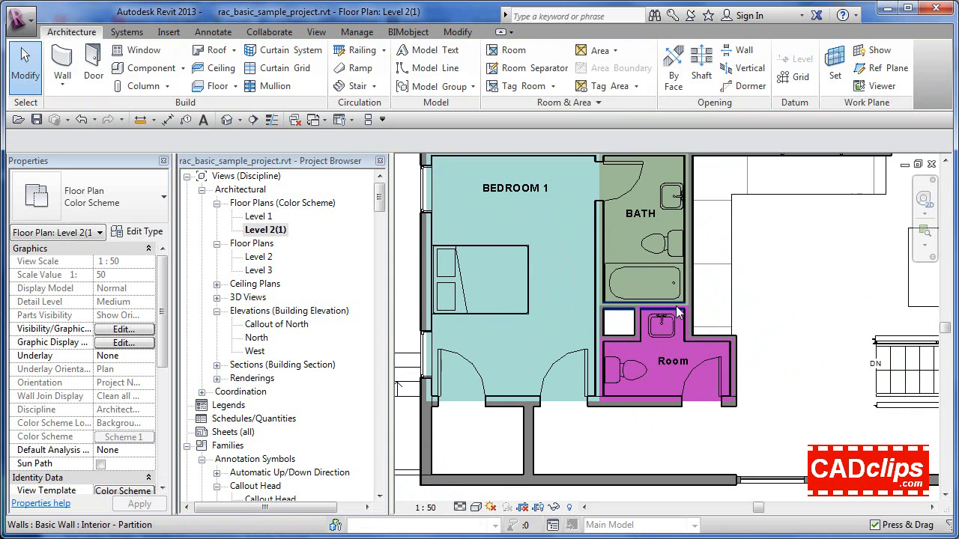
middle_drag(504, 175, 547, 216)
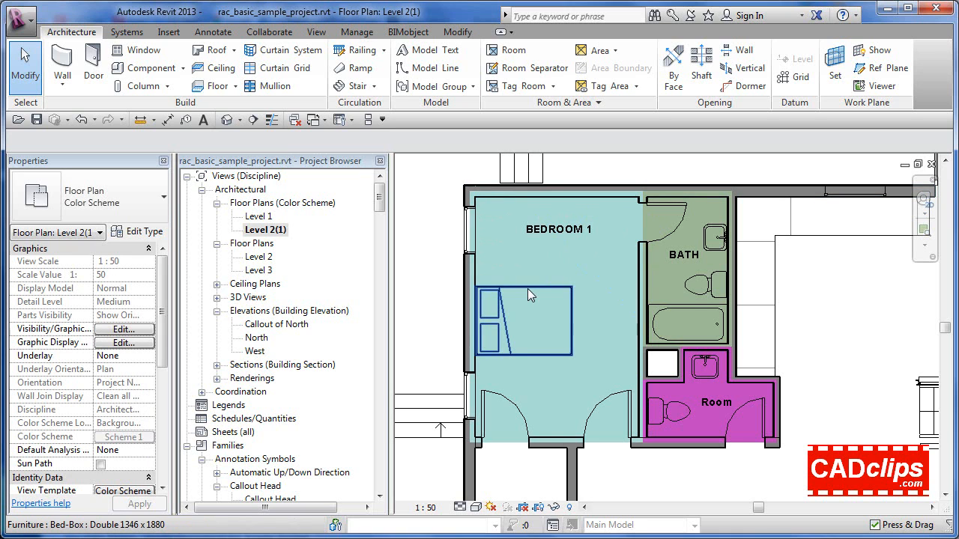
scroll(527, 288, down, 3)
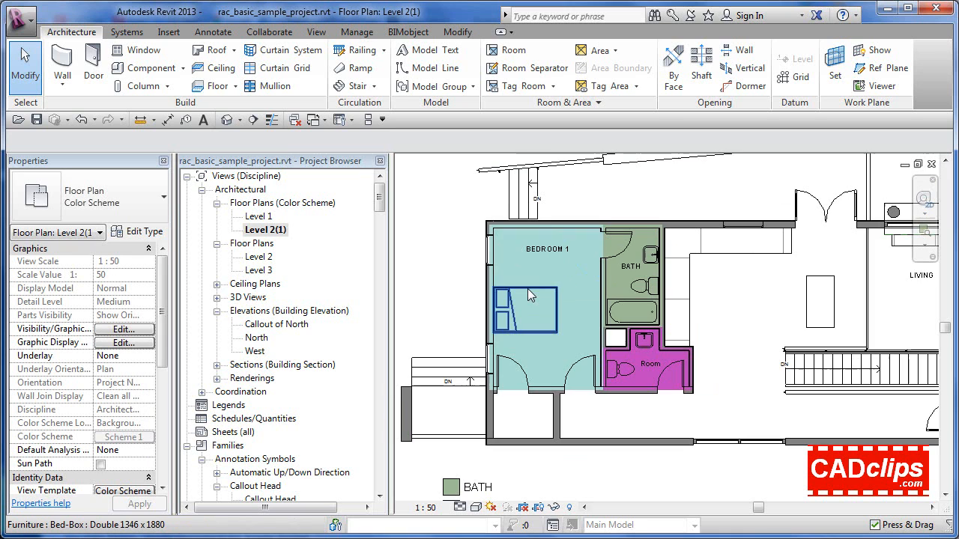
scroll(581, 332, down, 1)
middle_drag(586, 341, 572, 303)
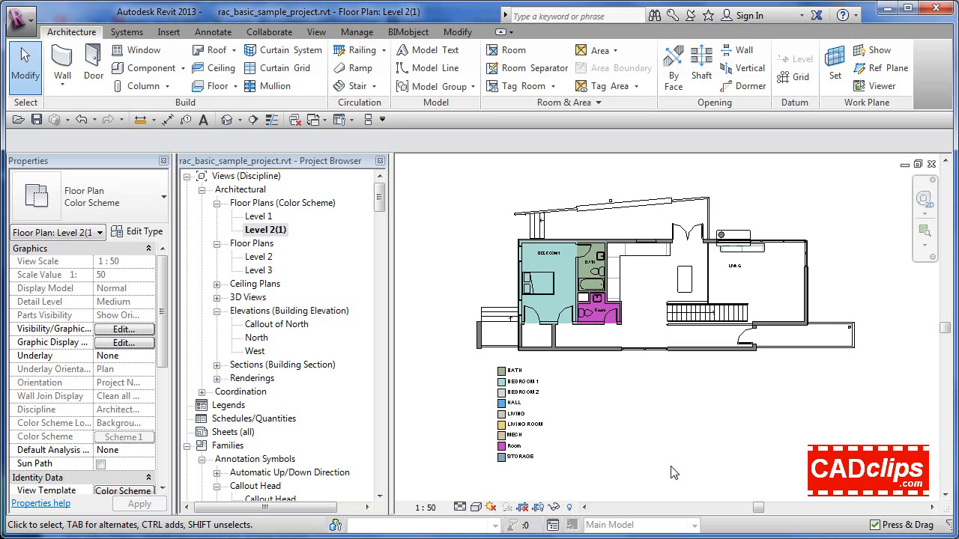
Change the Level 1 color scheme view's type to Floor Plan and open it, then check the Level 2(1) view's properties
click(258, 216)
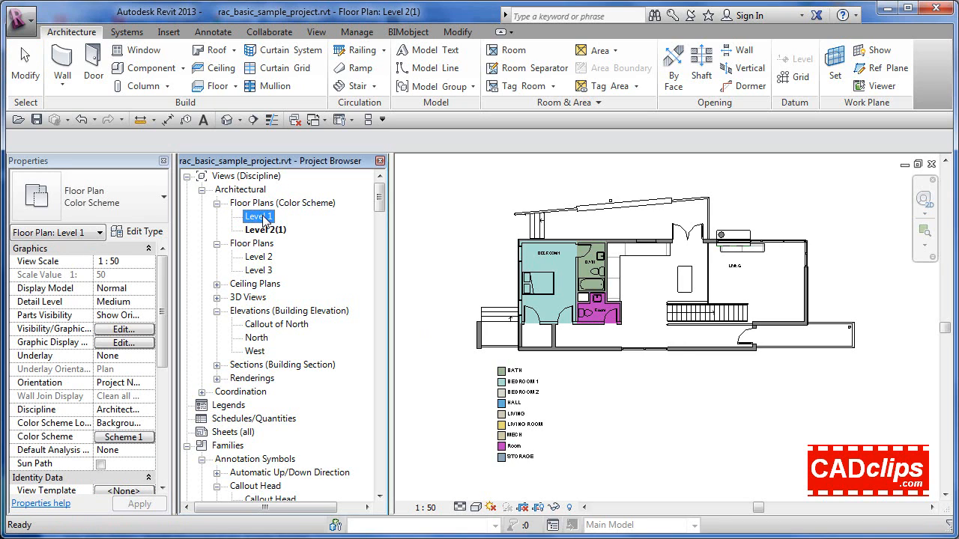
click(89, 197)
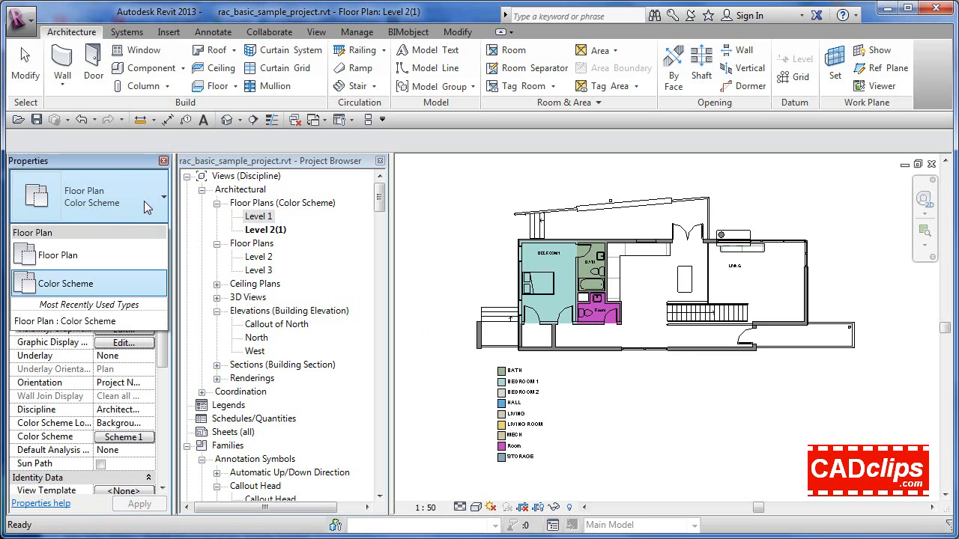
click(64, 257)
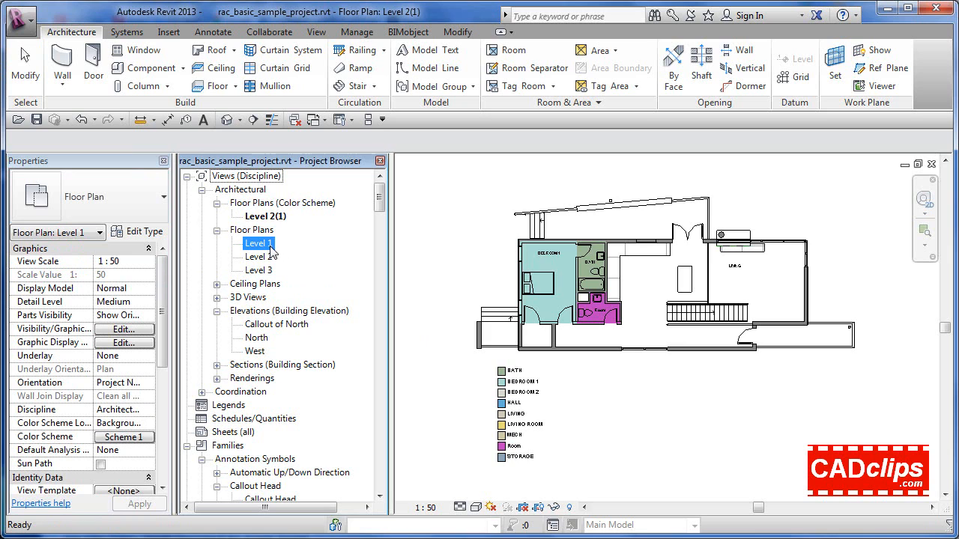
double_click(264, 244)
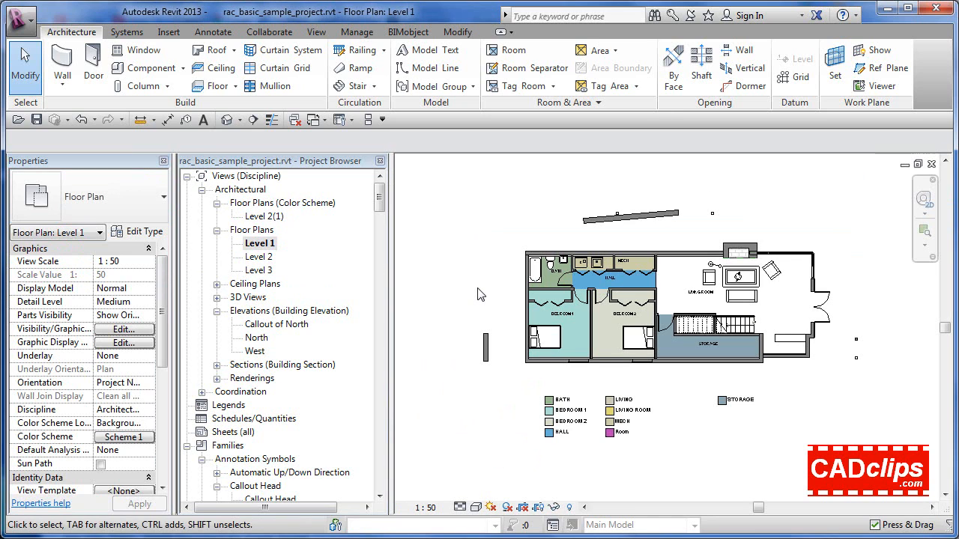
click(262, 216)
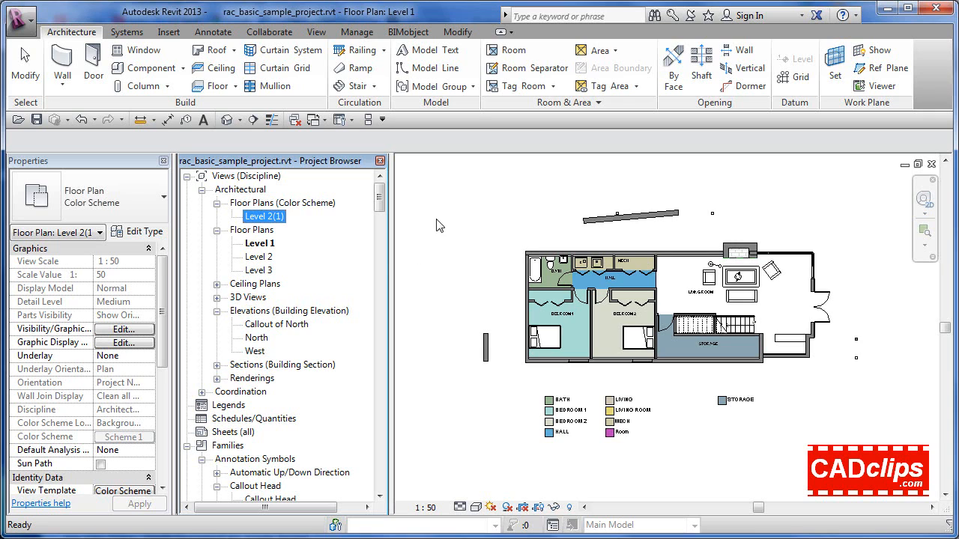
Open the Level 2 floor plan and duplicate its view type as "Plan Walls Only"
double_click(262, 258)
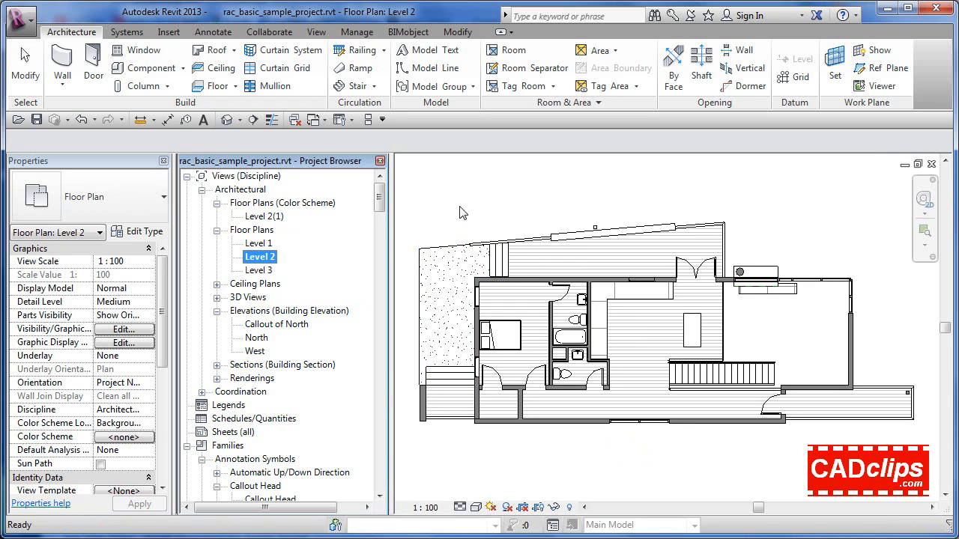
click(148, 232)
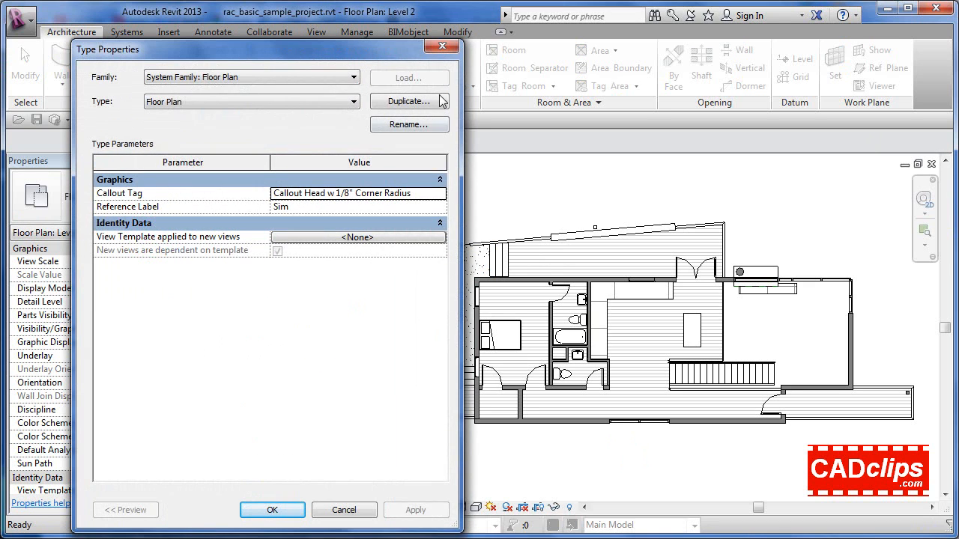
click(414, 105)
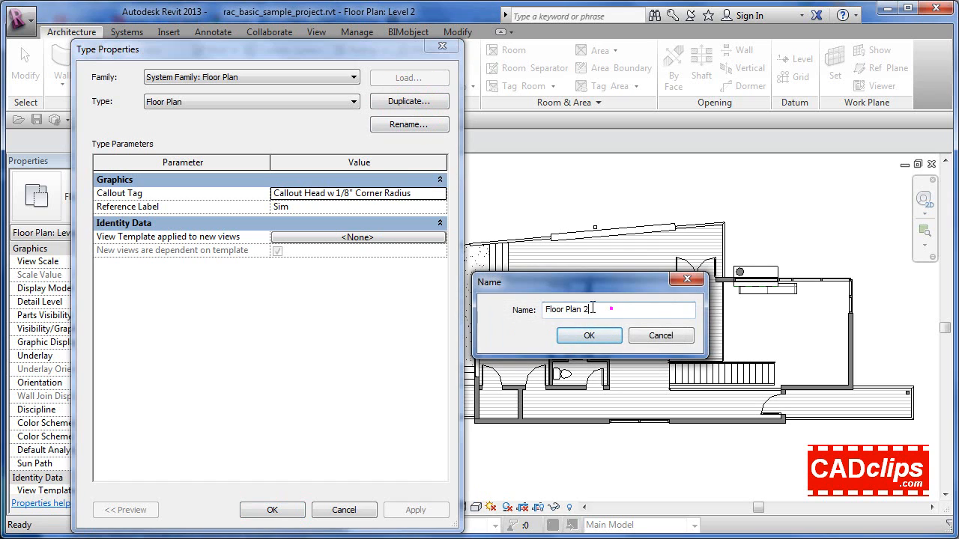
triple_click(610, 313)
text(Plan Walls Only)
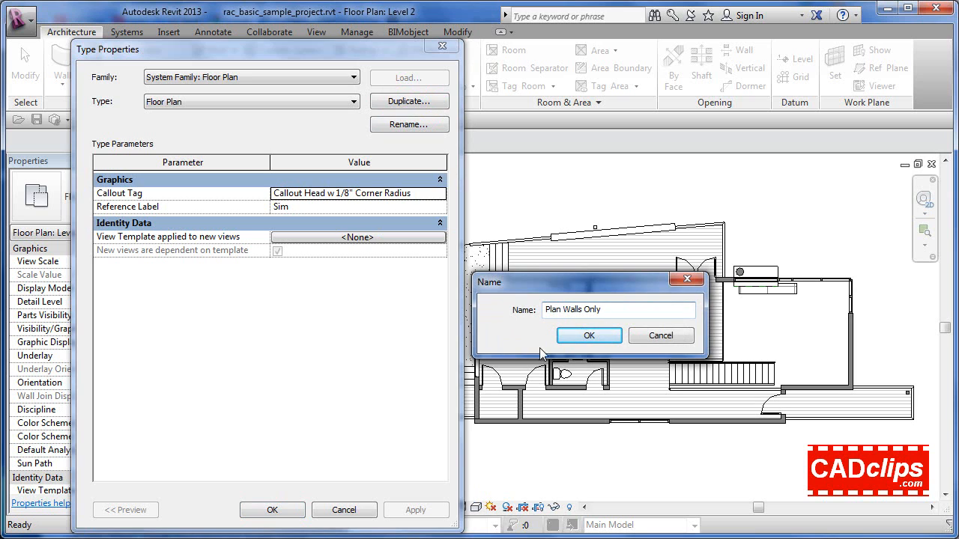
click(583, 334)
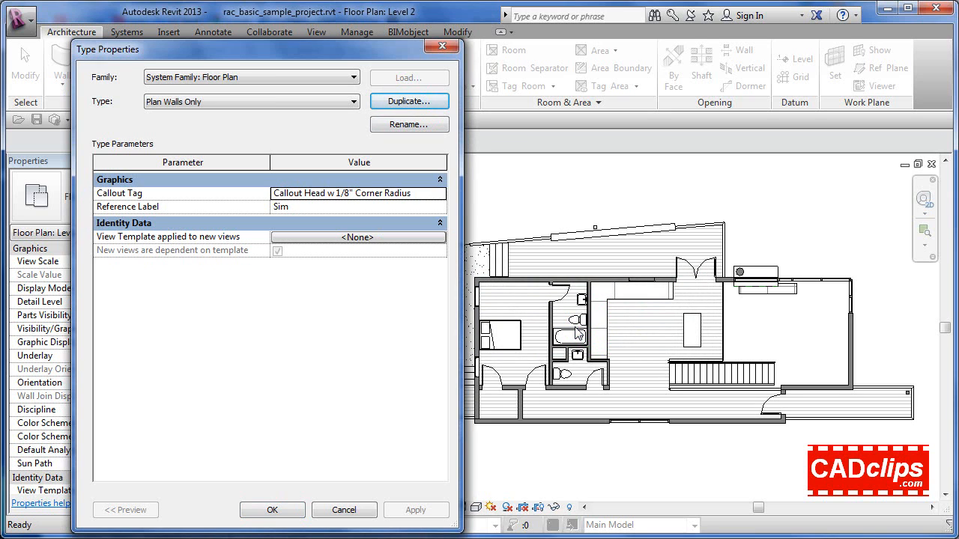
Duplicate the Architectural Plan view template as "Plan Walls Only" for the new type's default view template
click(363, 237)
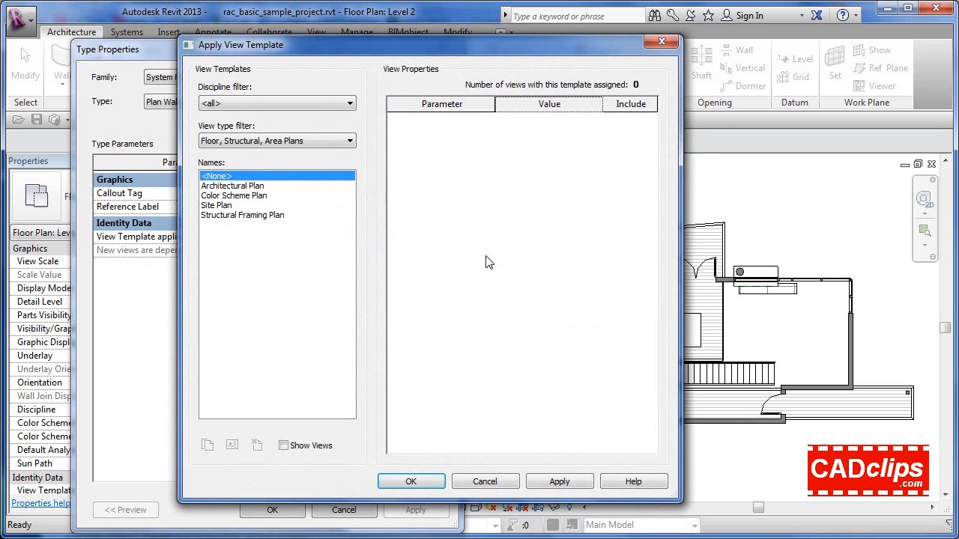
click(252, 187)
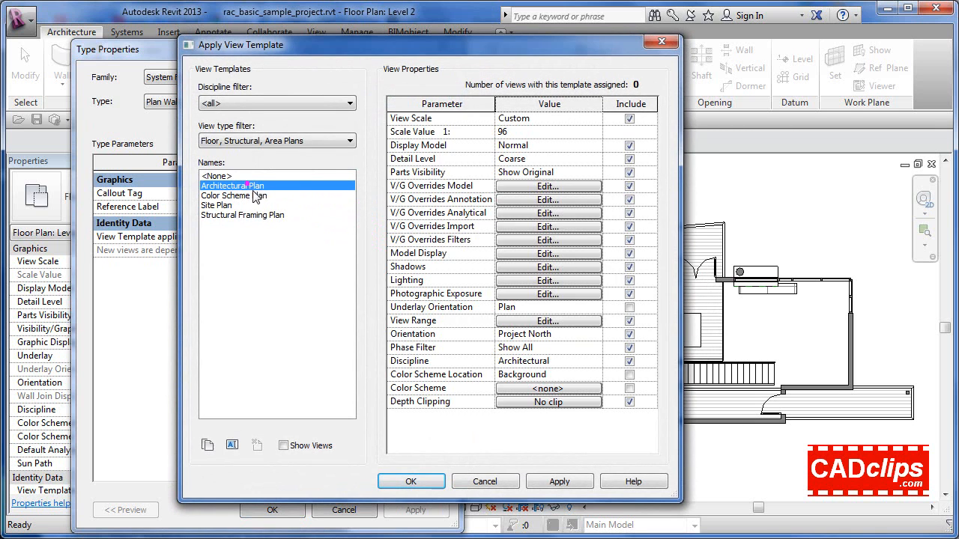
click(208, 445)
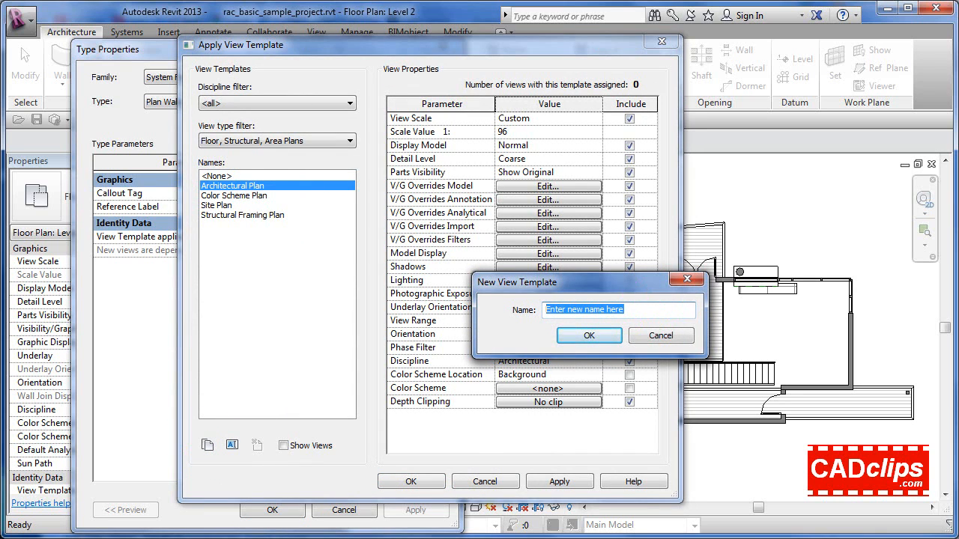
text(Walls Only)
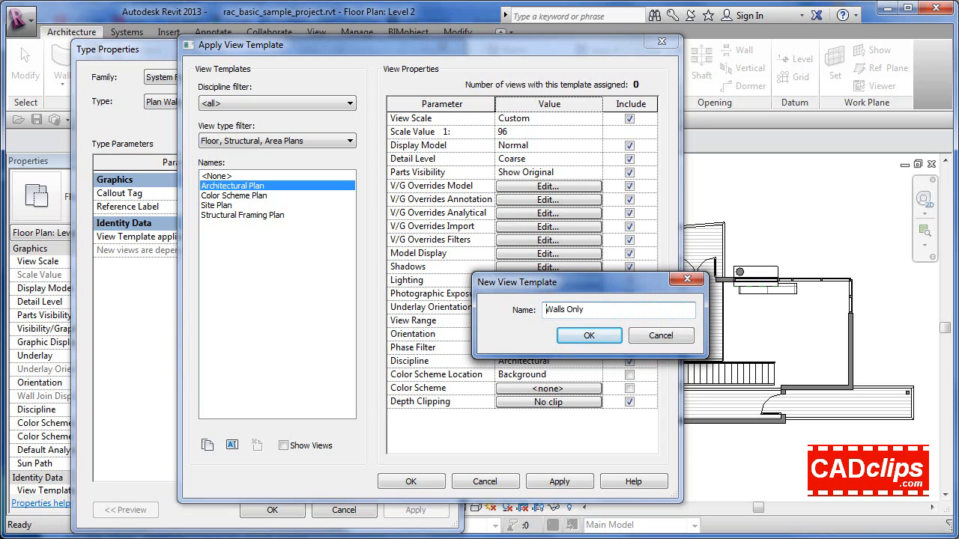
text(Plan)
click(598, 339)
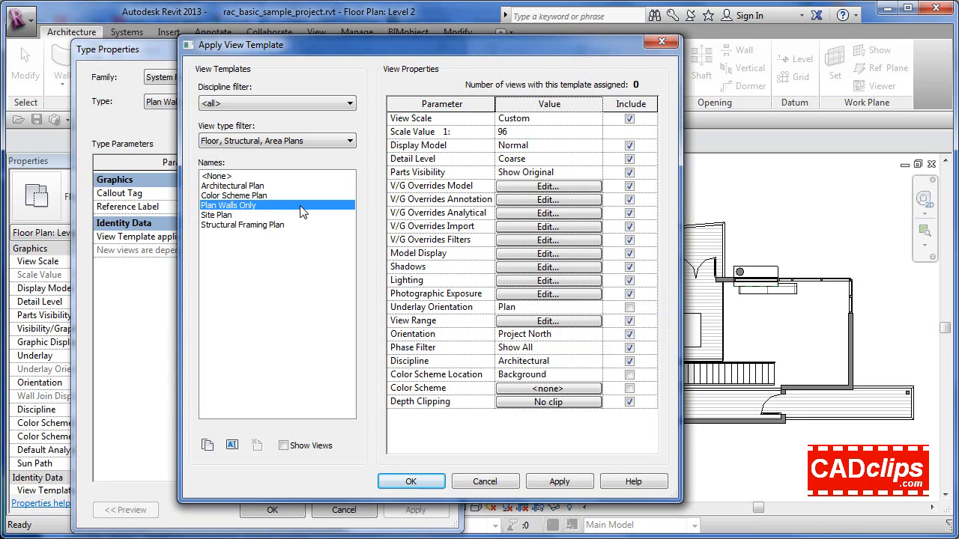
Open the model visibility overrides of the Plan Walls Only template and hide all categories listed under the Electrical filter
click(528, 185)
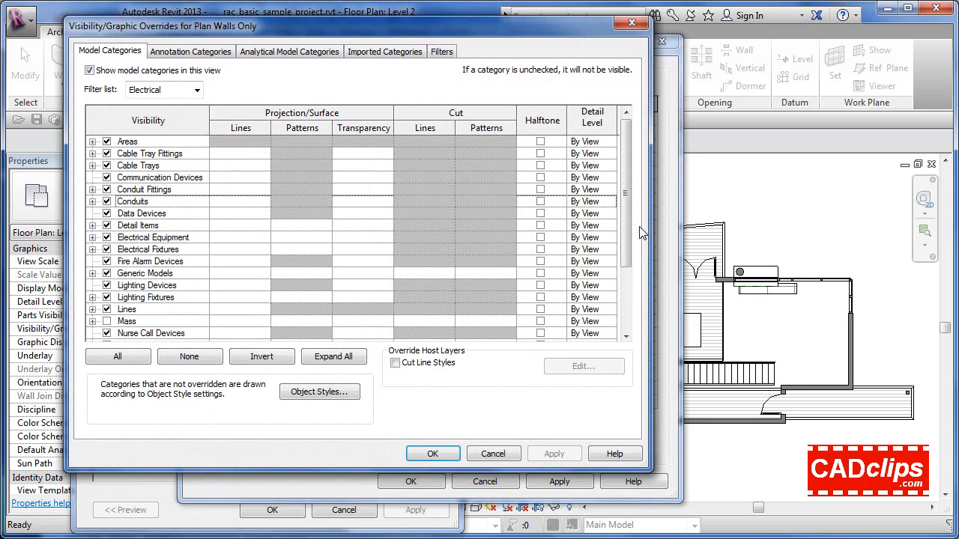
click(155, 142)
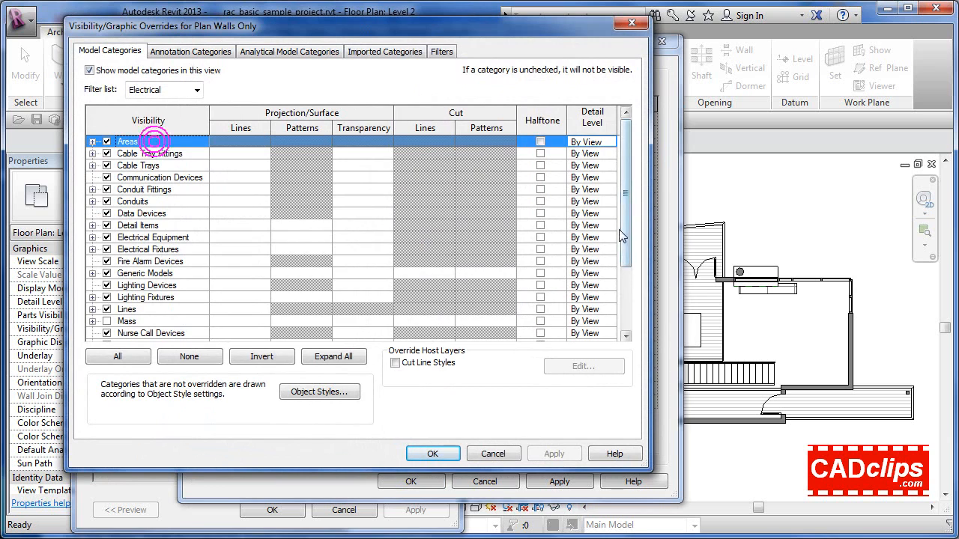
drag(622, 227, 624, 306)
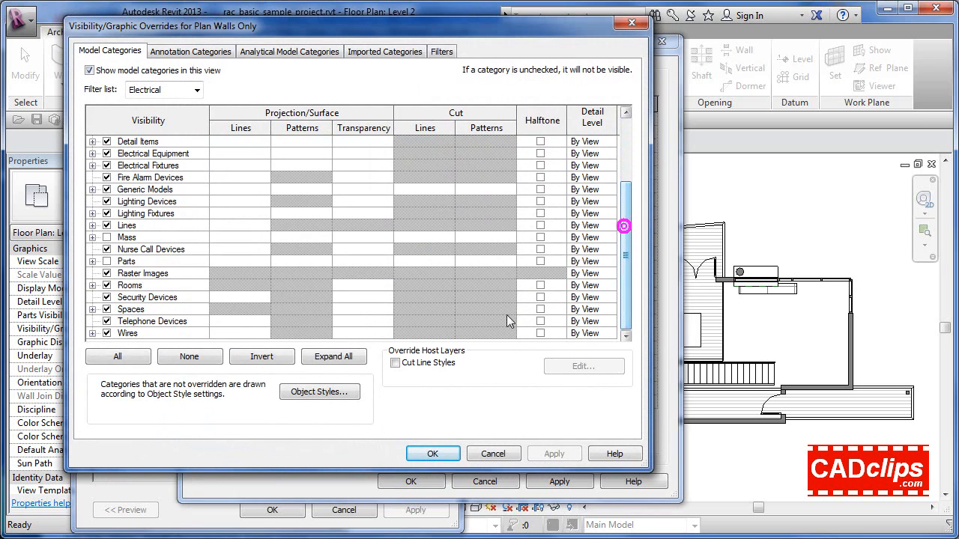
shift+click(140, 336)
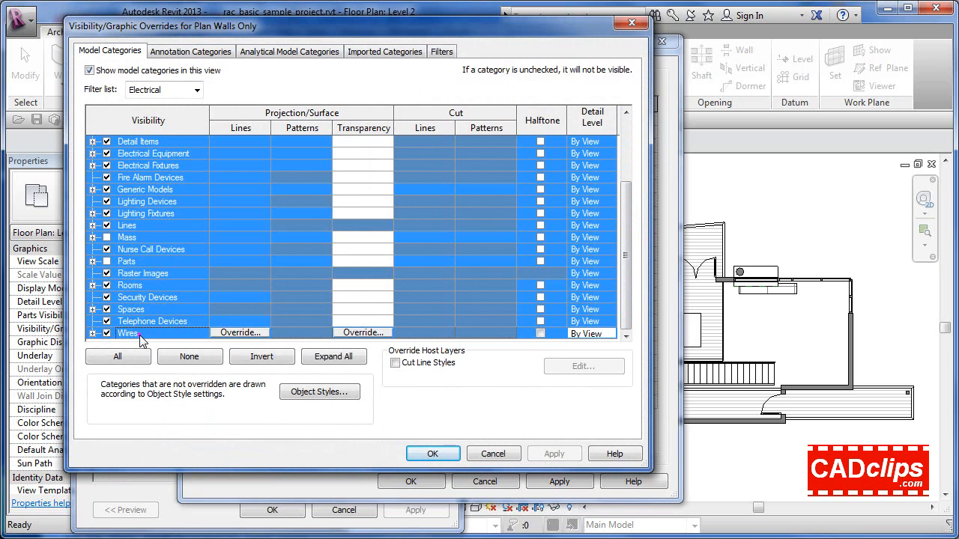
click(106, 225)
click(166, 237)
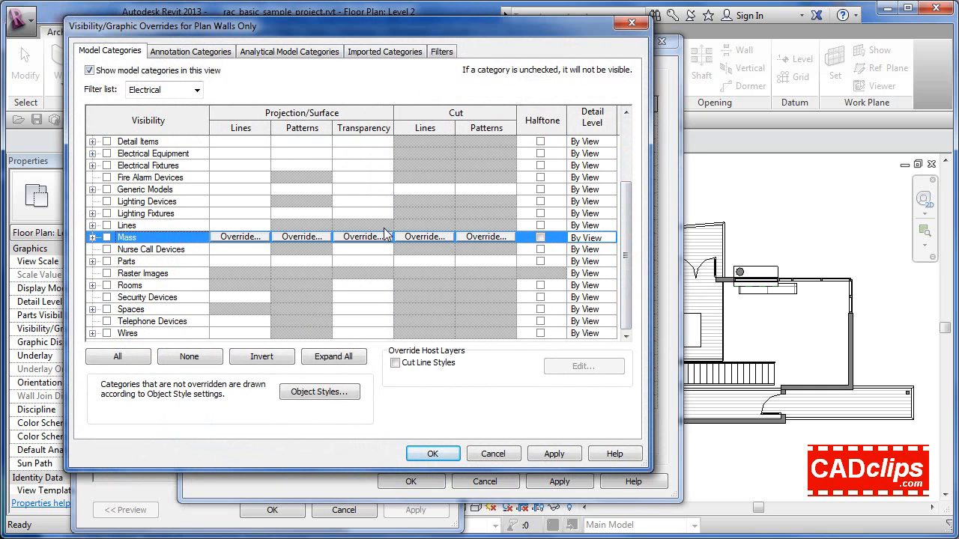
Add the Architecture discipline to the model category filter alongside Electrical
click(197, 90)
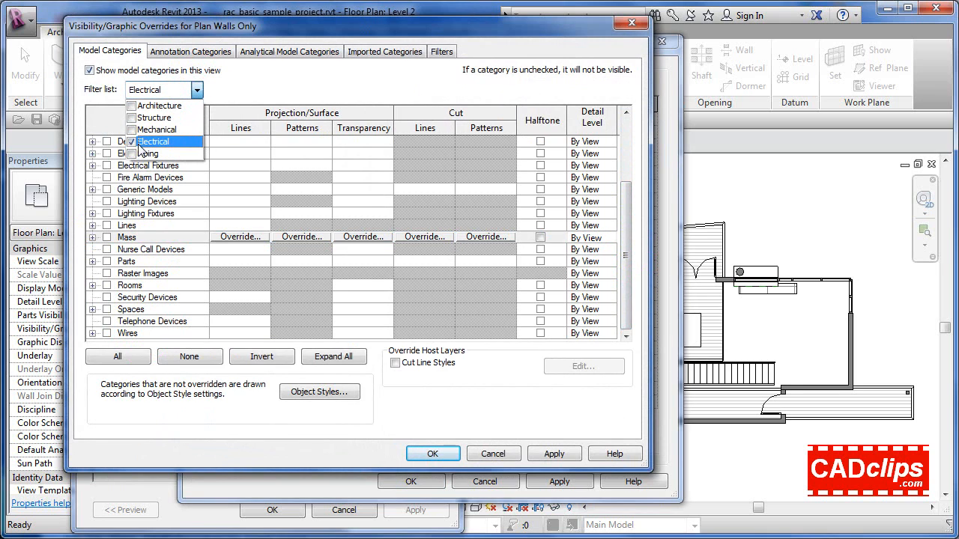
click(132, 106)
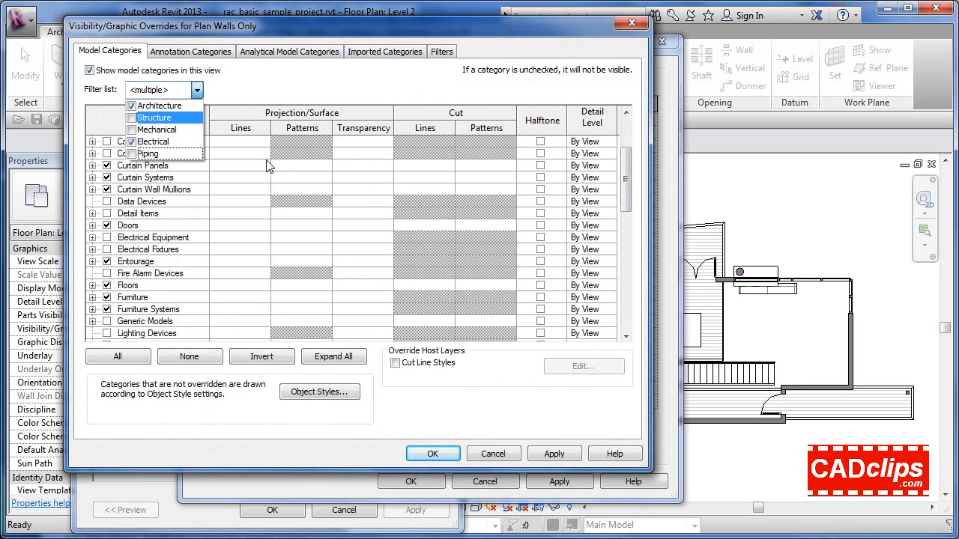
click(114, 141)
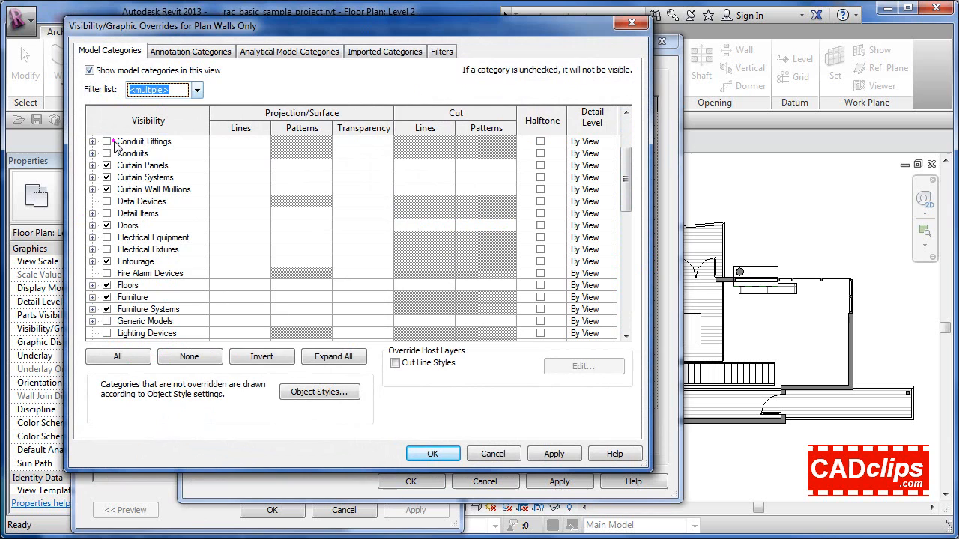
click(155, 138)
scroll(157, 146, up, 2)
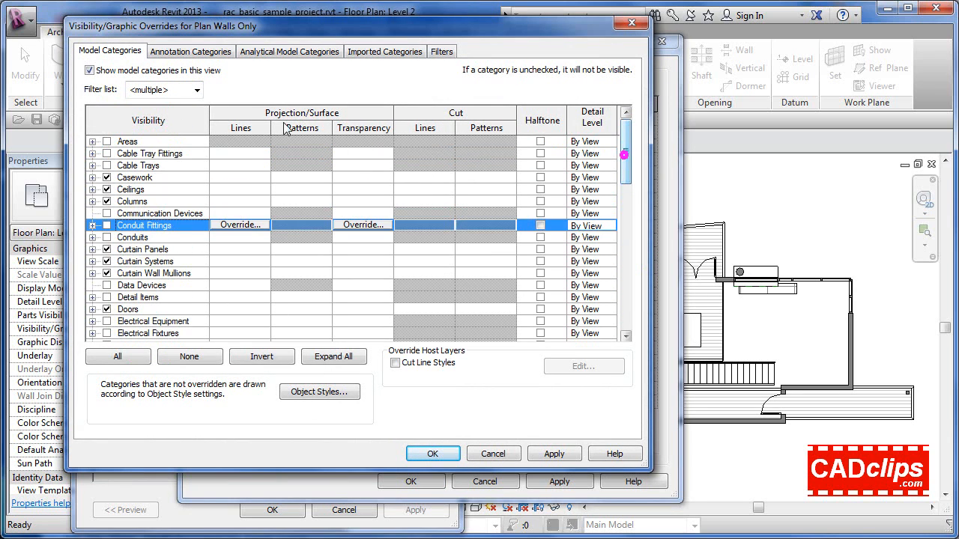
Hide every listed model category from Areas to Wires except Walls
click(173, 143)
drag(625, 141, 622, 307)
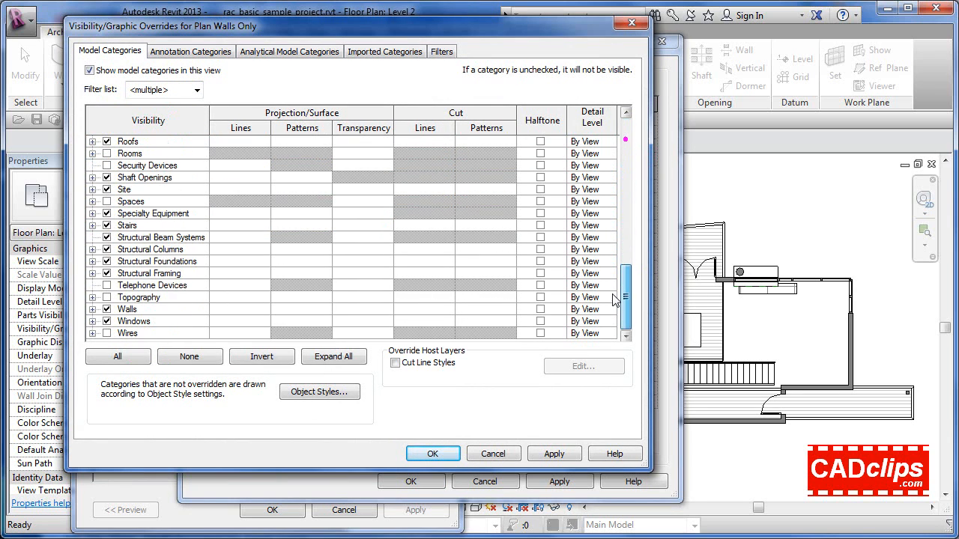
shift+click(155, 333)
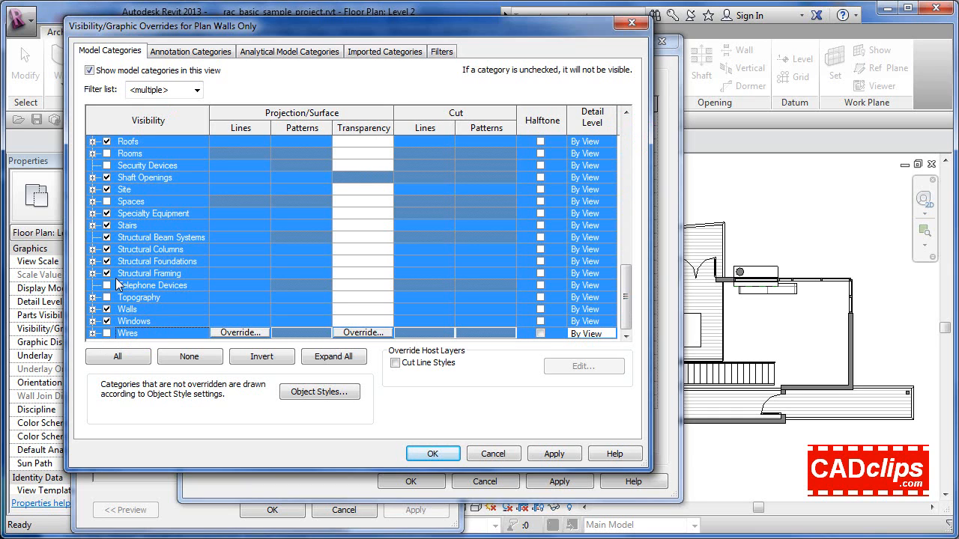
click(106, 273)
click(144, 333)
click(135, 309)
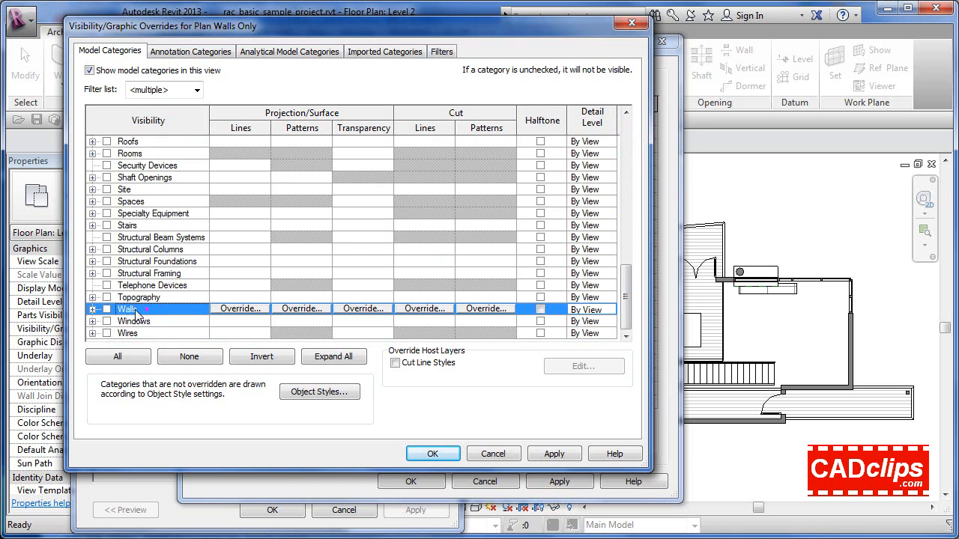
click(106, 309)
Hide all annotation categories from Adaptive Points to Wire Tag, and assign the Plan Walls Only template to the new view type
click(171, 51)
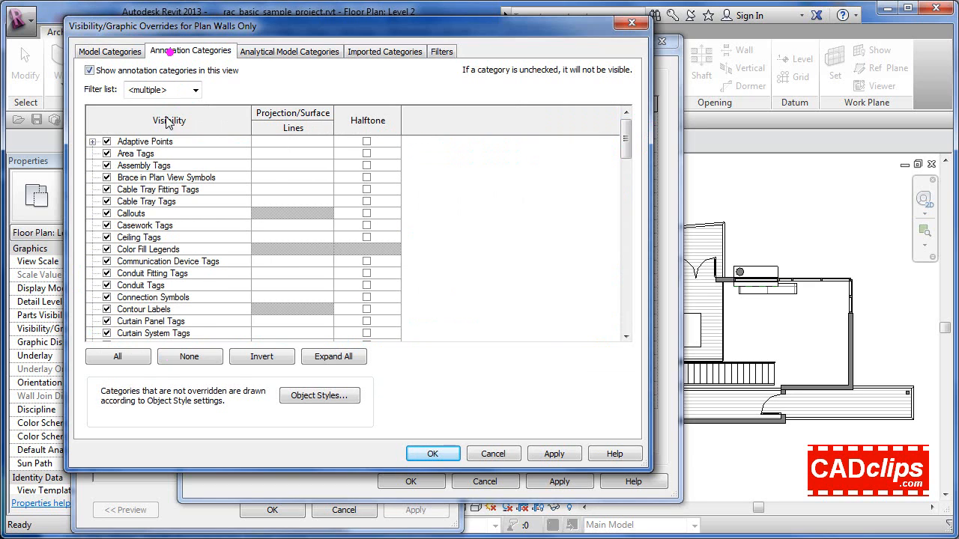
click(141, 142)
click(173, 90)
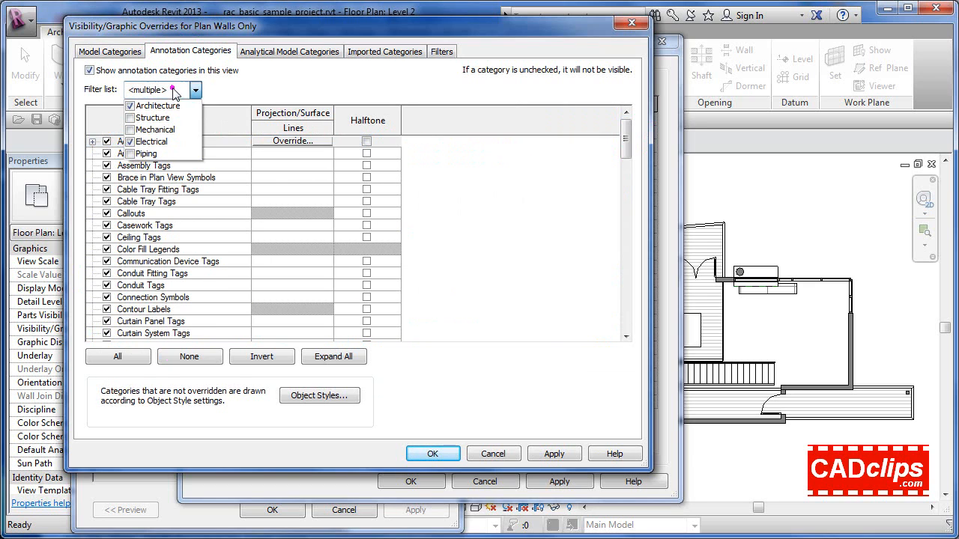
click(173, 90)
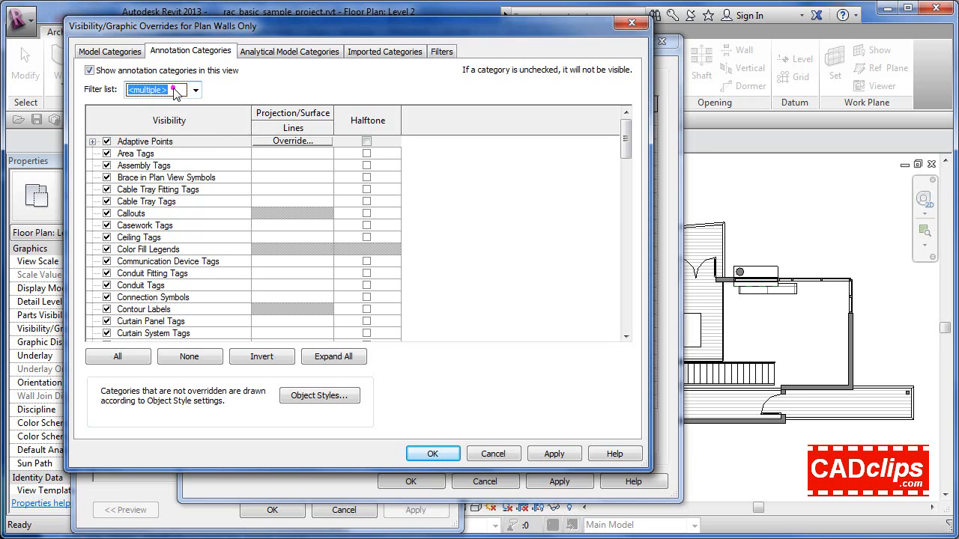
drag(627, 132, 628, 315)
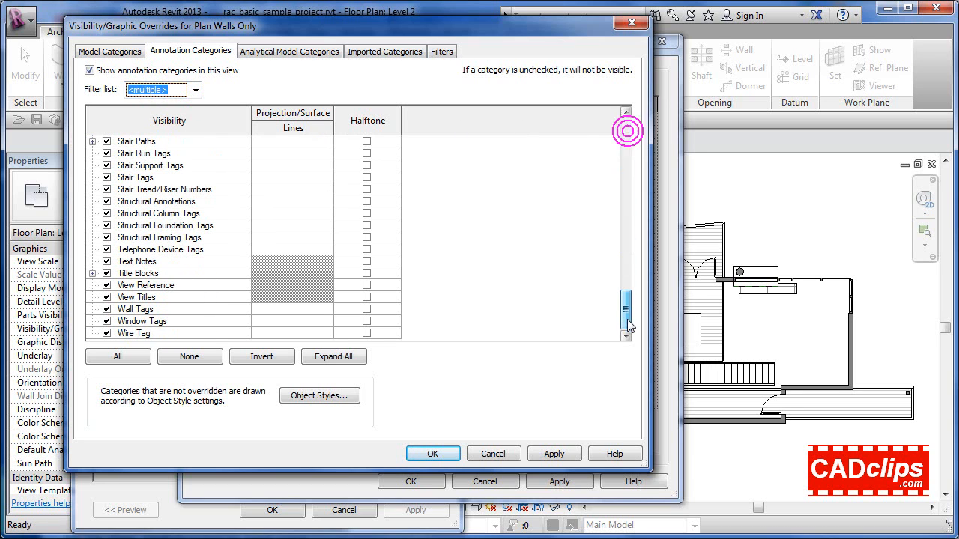
shift+click(152, 335)
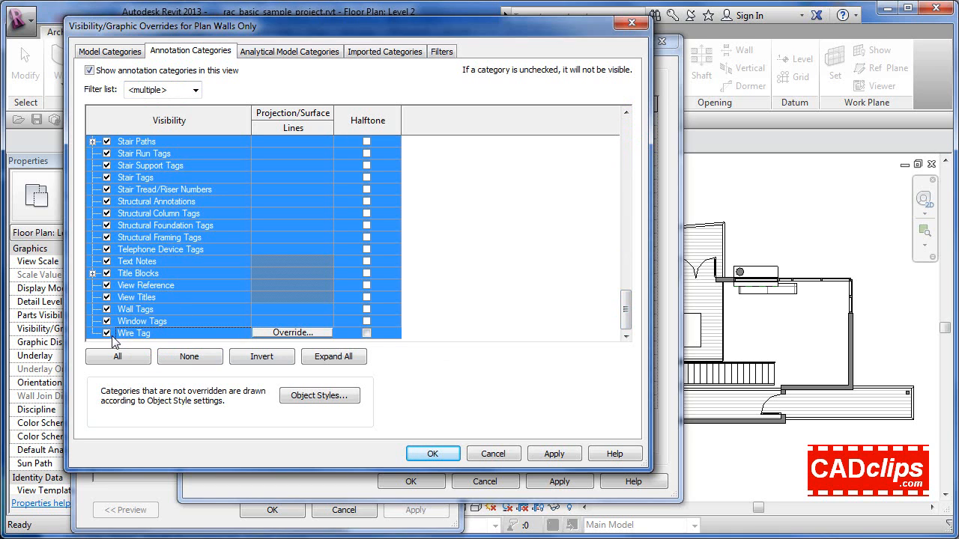
click(442, 453)
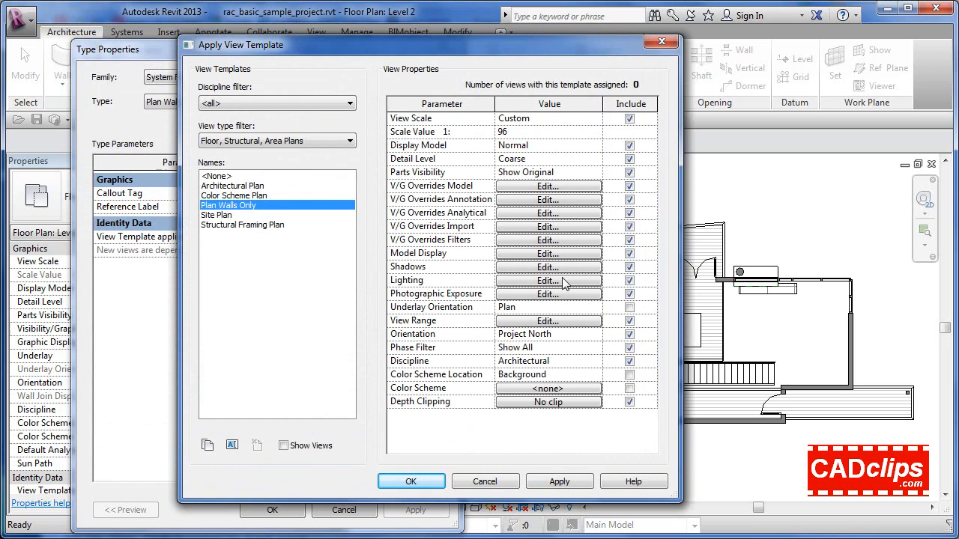
click(561, 481)
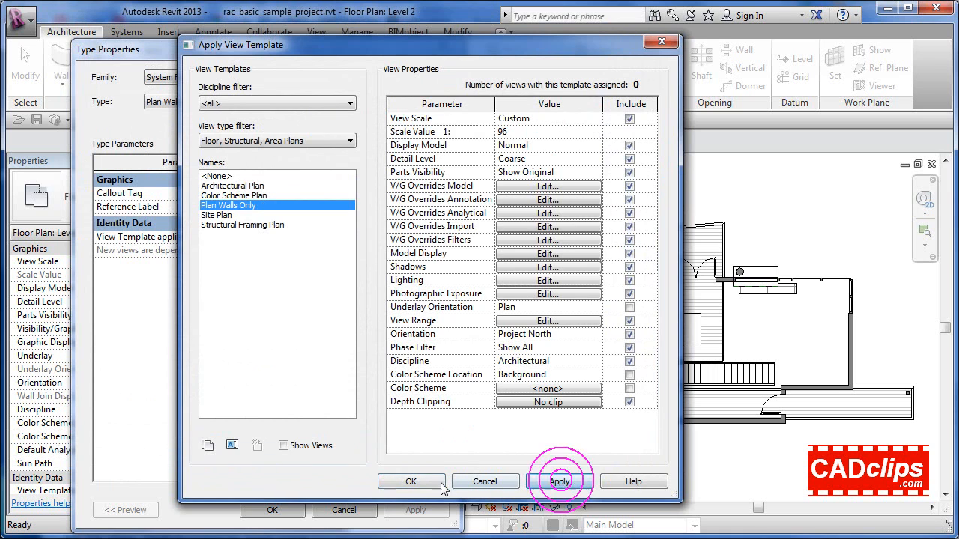
click(411, 481)
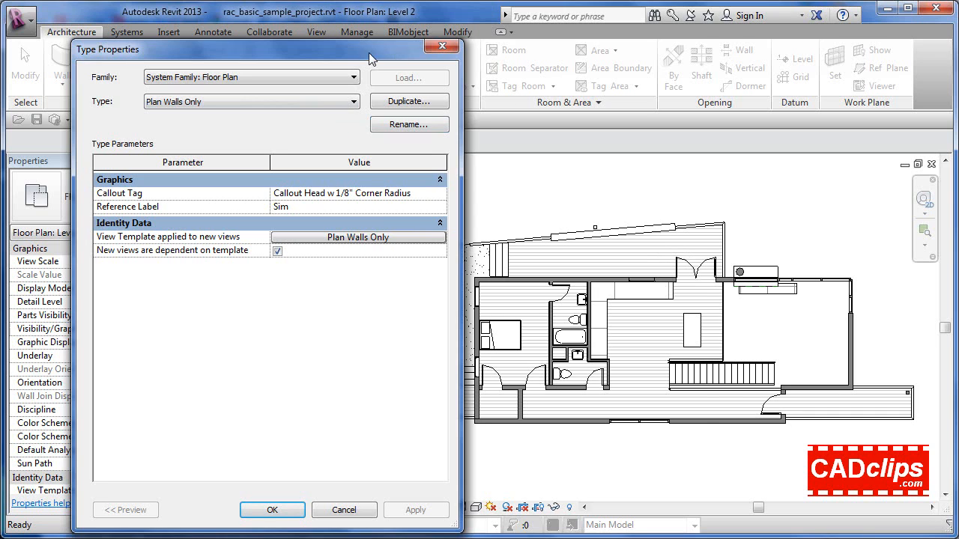
Set the Level 2 view's type back to Floor Plan and check the list of available floor plan types
drag(409, 47, 678, 48)
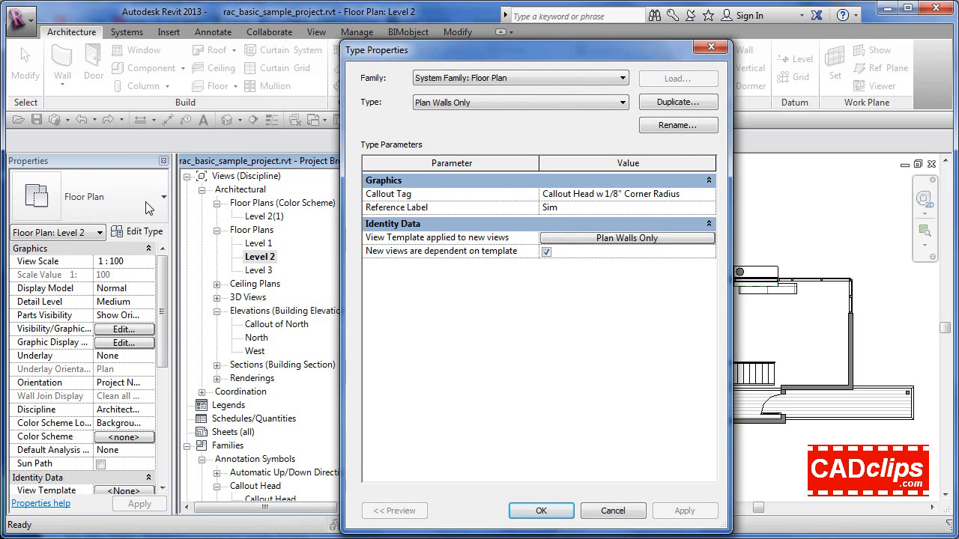
click(470, 102)
click(443, 126)
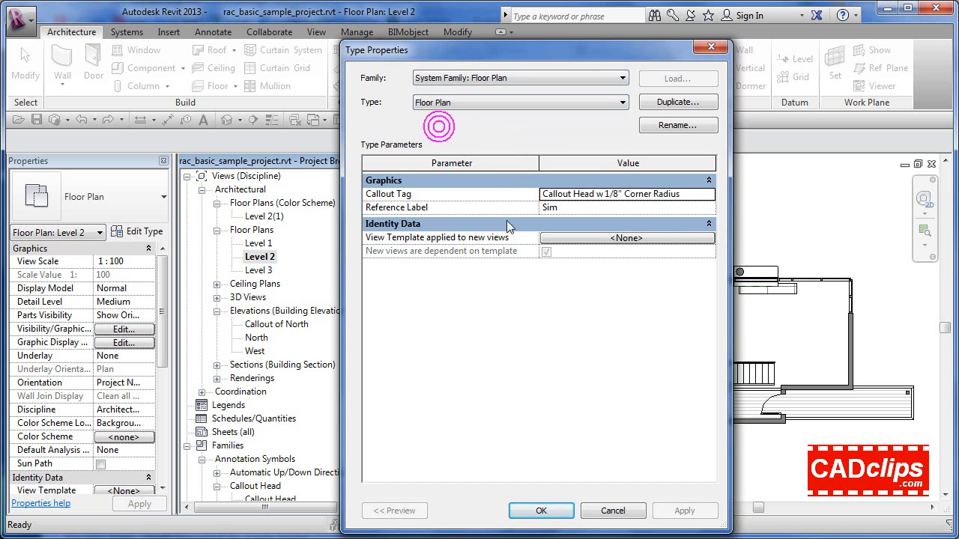
click(542, 510)
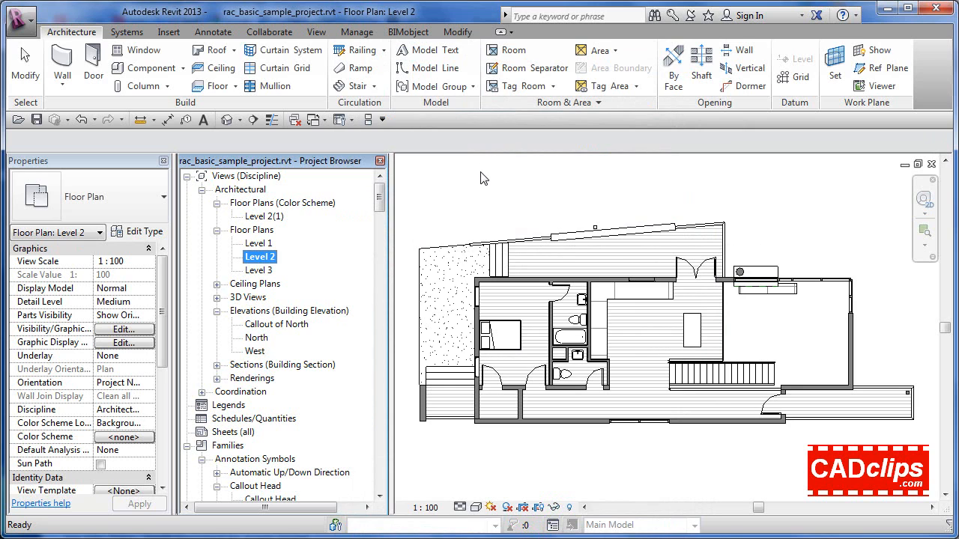
click(121, 198)
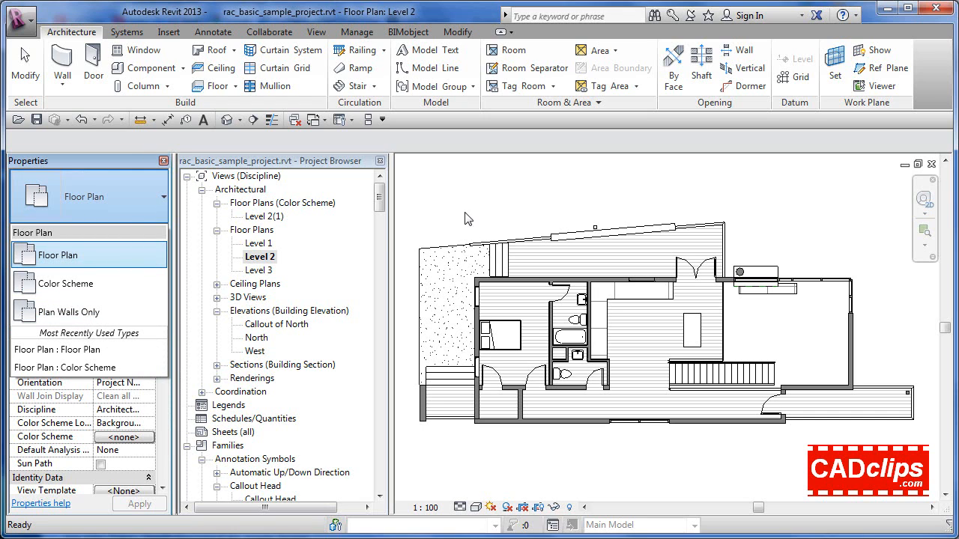
click(100, 189)
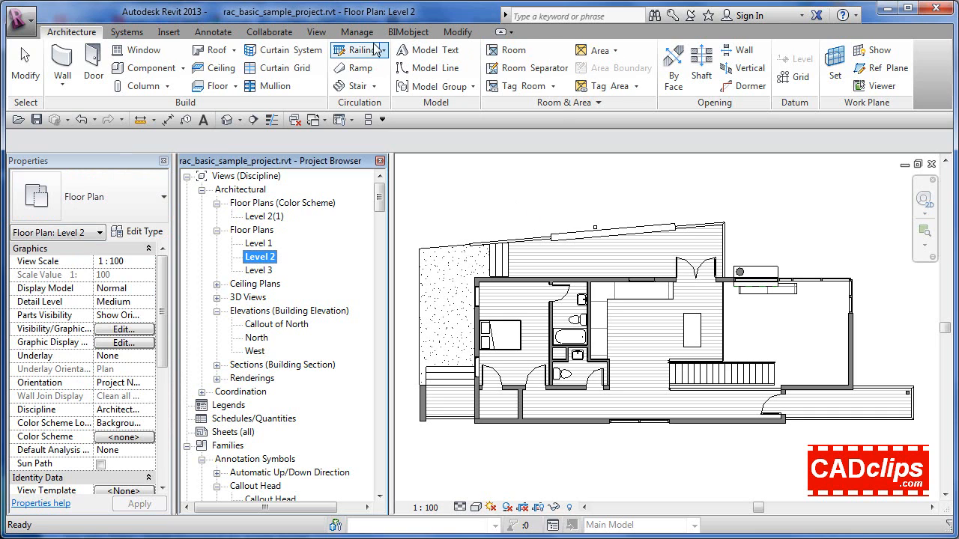
Create a new floor plan view of Level 1 using the Plan Walls Only type
click(317, 33)
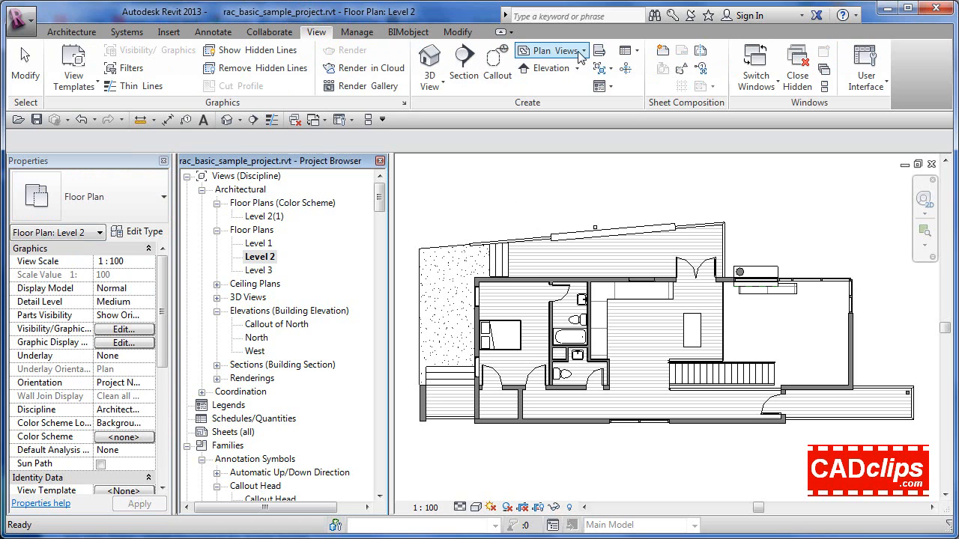
click(582, 52)
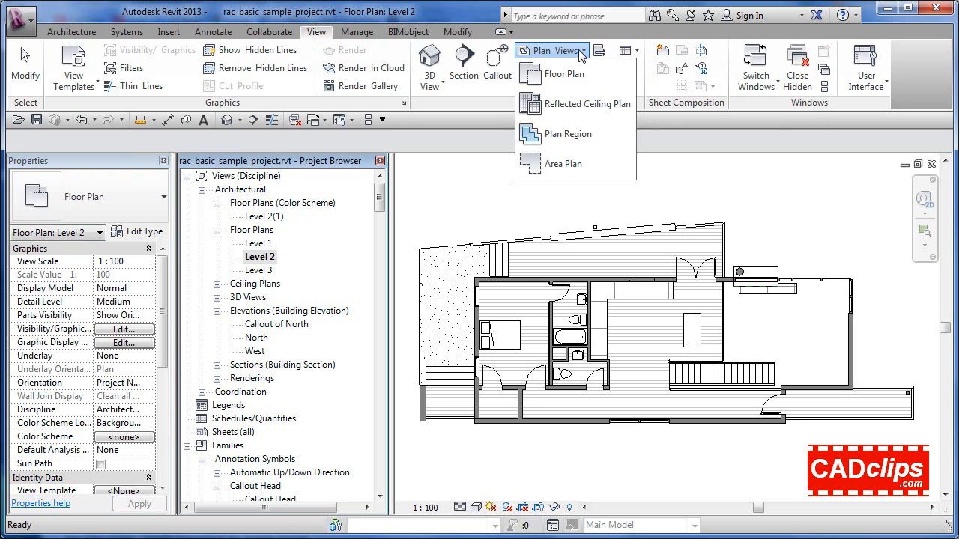
click(563, 74)
click(467, 148)
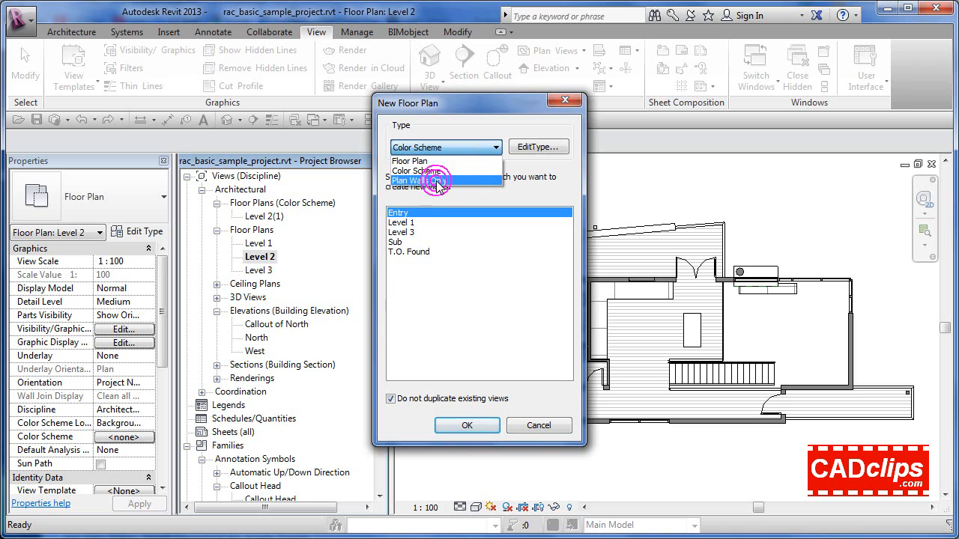
click(438, 182)
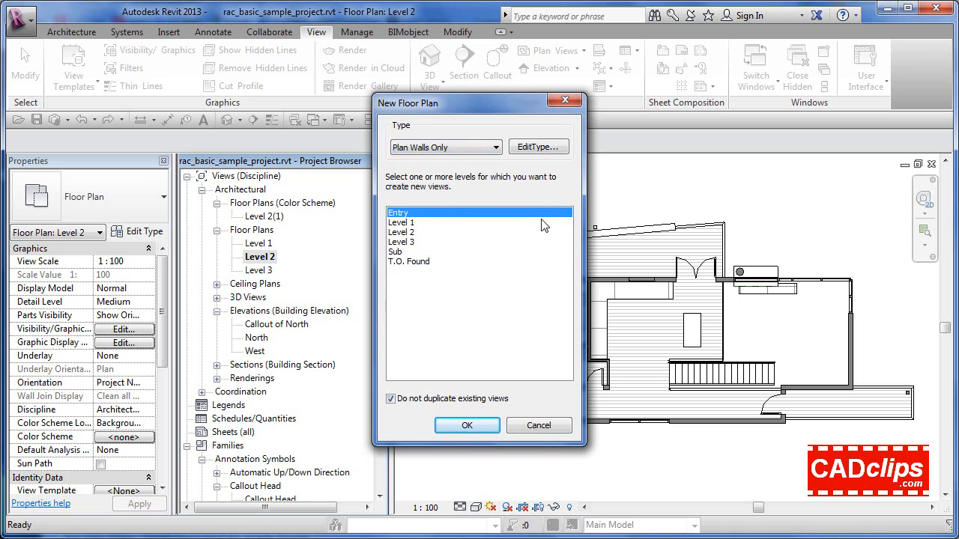
click(413, 222)
click(468, 427)
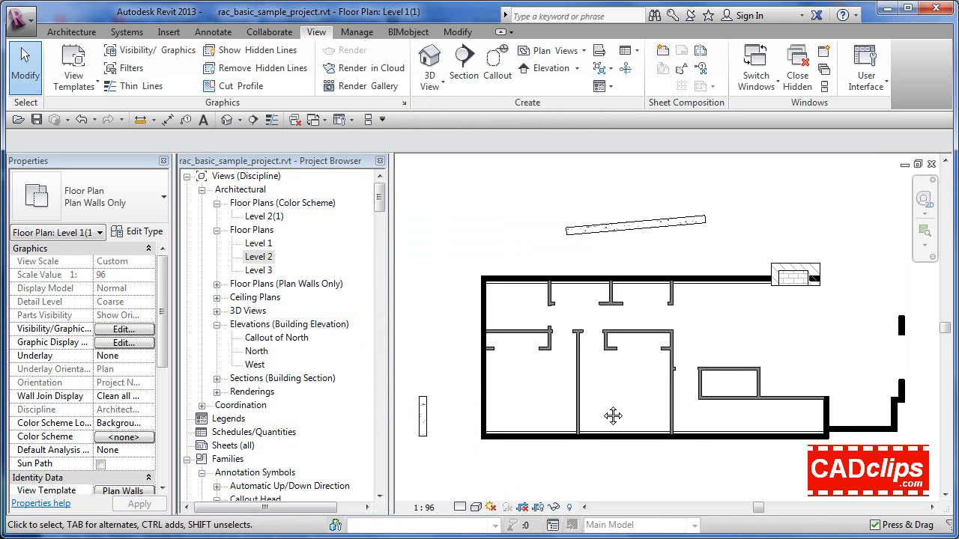
middle_drag(612, 415, 599, 400)
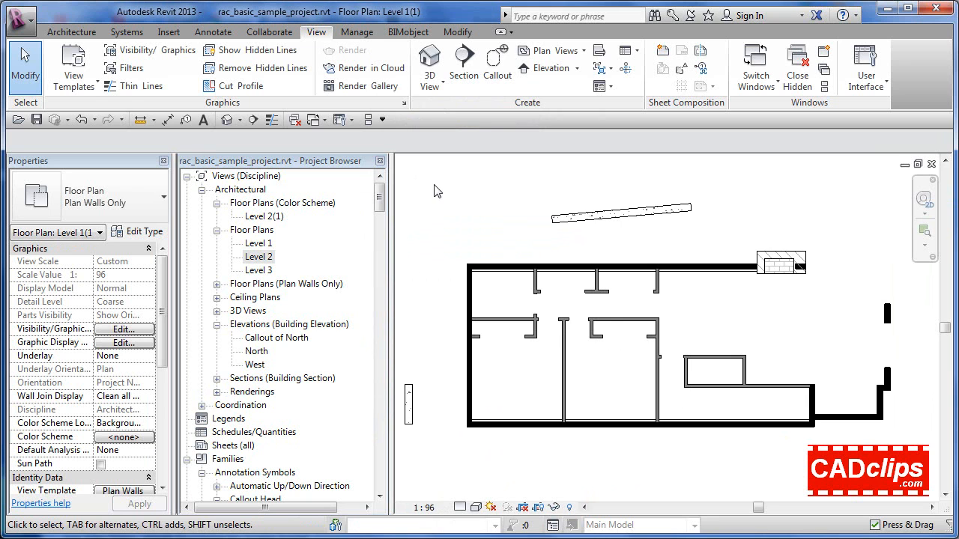
Edit the Plan Walls Only view template, setting its detail level to Medium and its scale value to 100
click(90, 87)
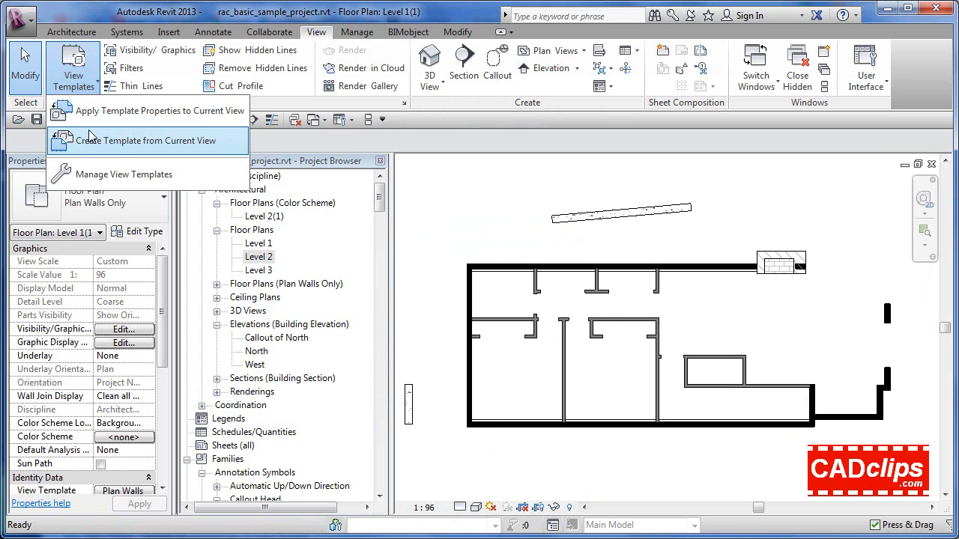
click(145, 177)
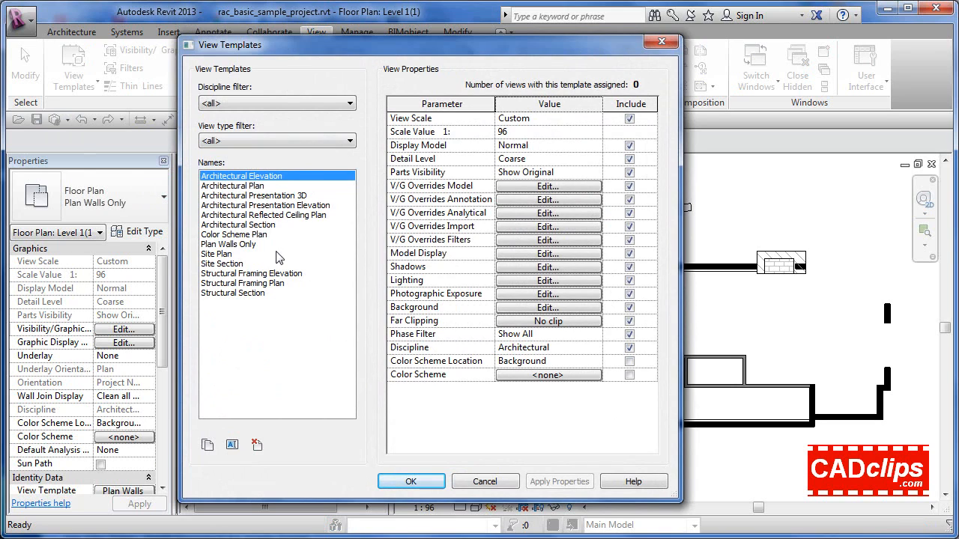
click(244, 246)
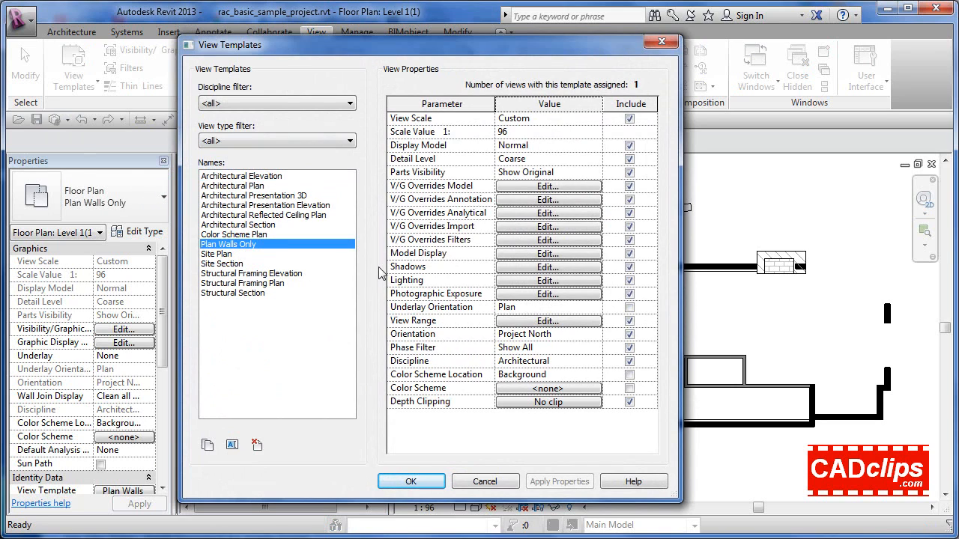
click(596, 159)
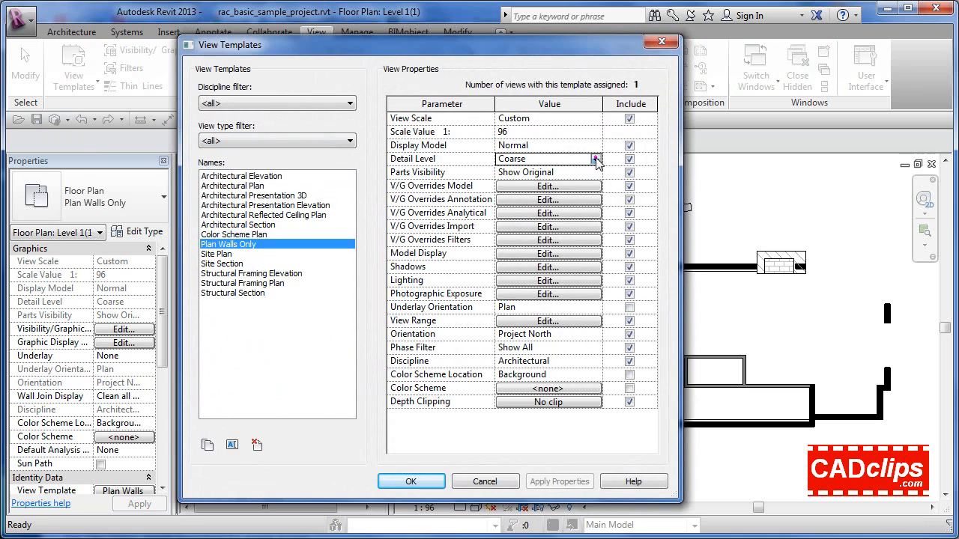
click(596, 160)
click(522, 185)
click(595, 132)
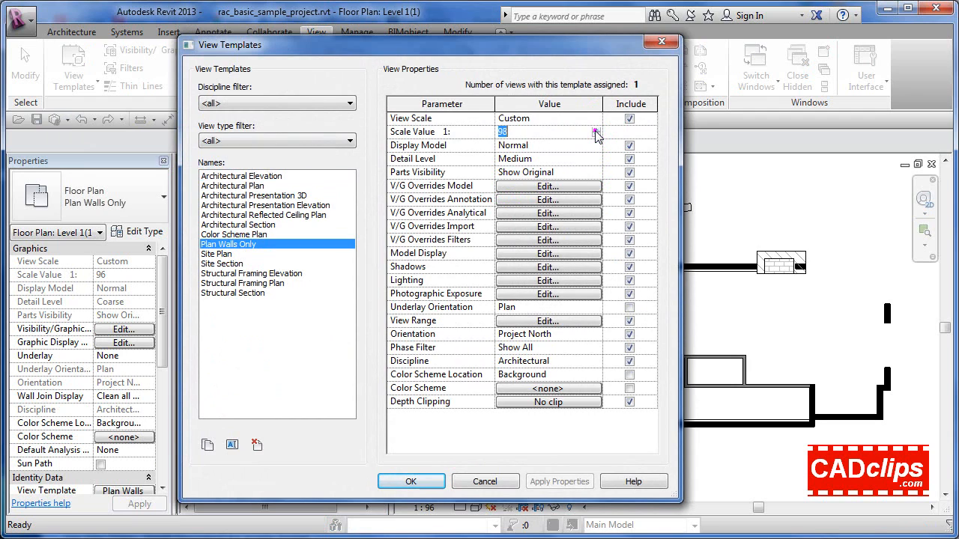
double_click(563, 134)
click(425, 481)
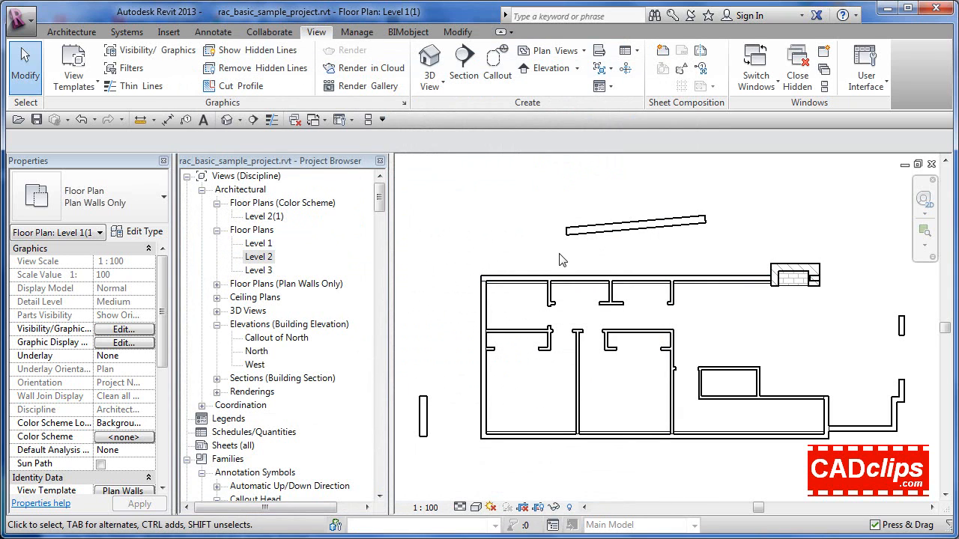
Examine the Level 1 walls-only plan and check which view template is assigned in its properties
scroll(559, 255, down, 3)
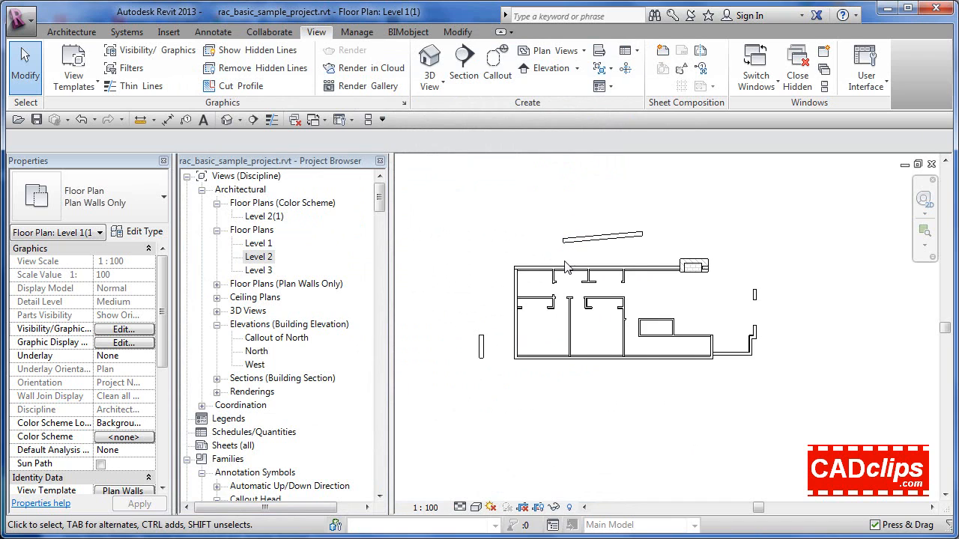
middle_drag(606, 276, 659, 285)
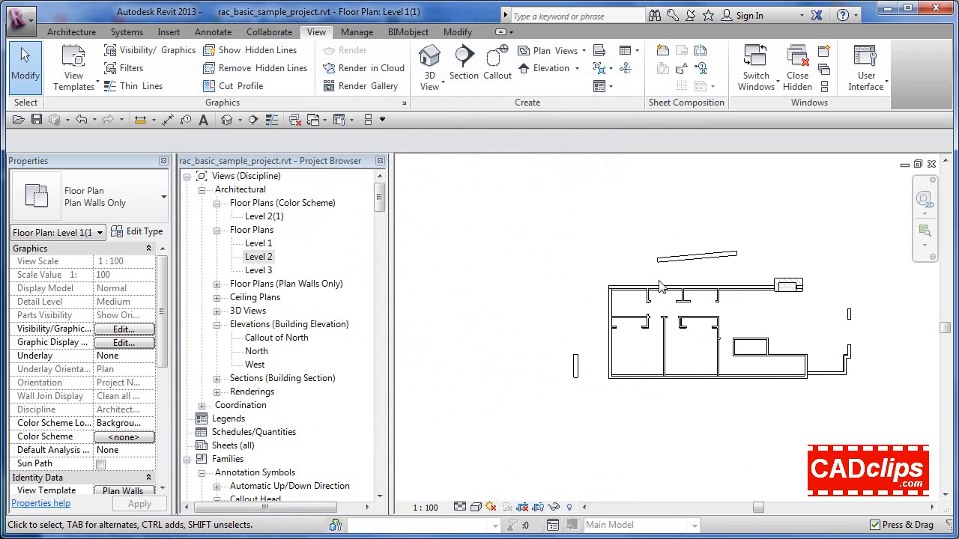
middle_drag(561, 242, 584, 254)
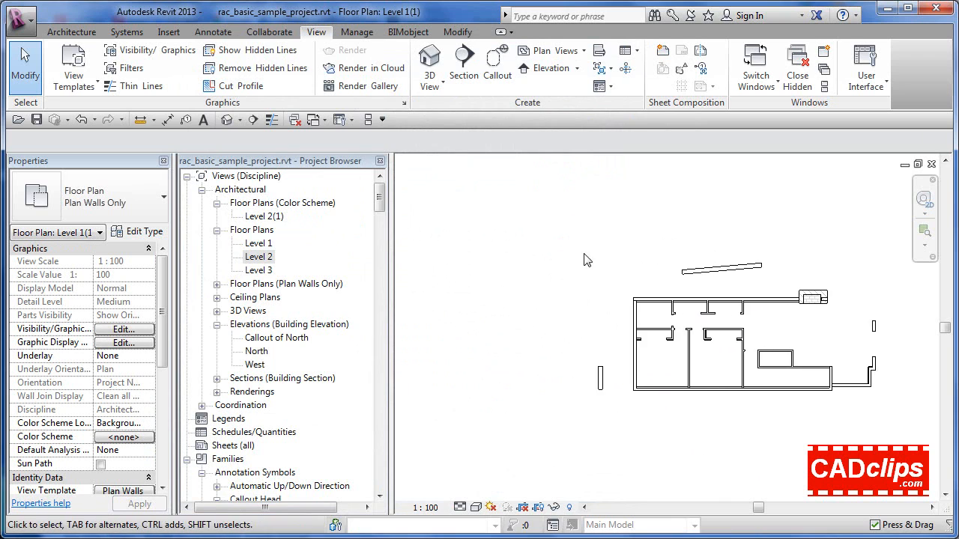
scroll(638, 292, up, 3)
middle_drag(595, 293, 541, 274)
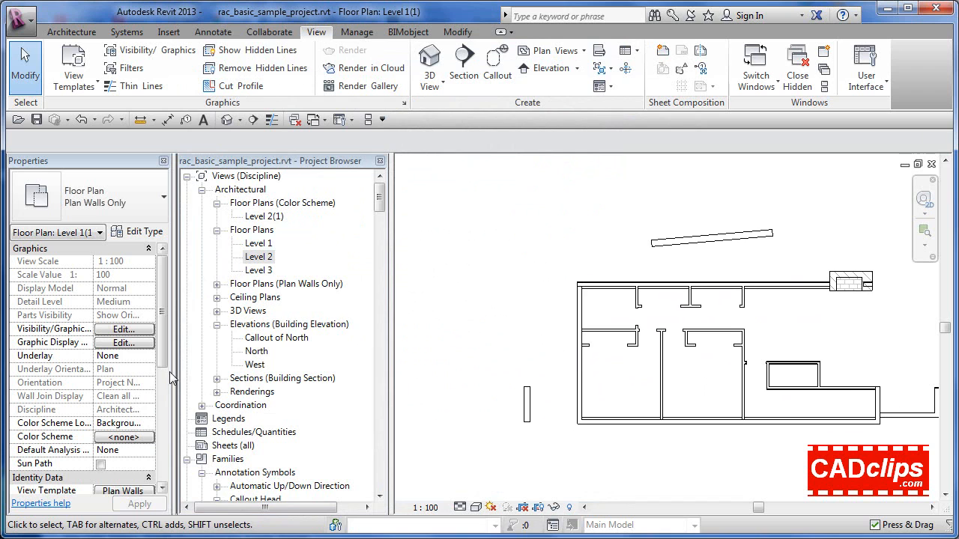
scroll(165, 365, down, 2)
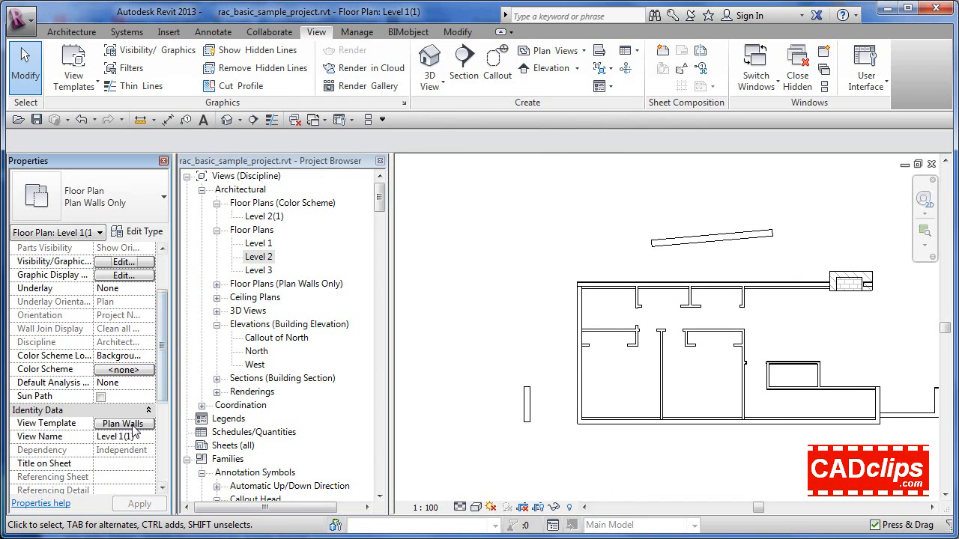
click(122, 424)
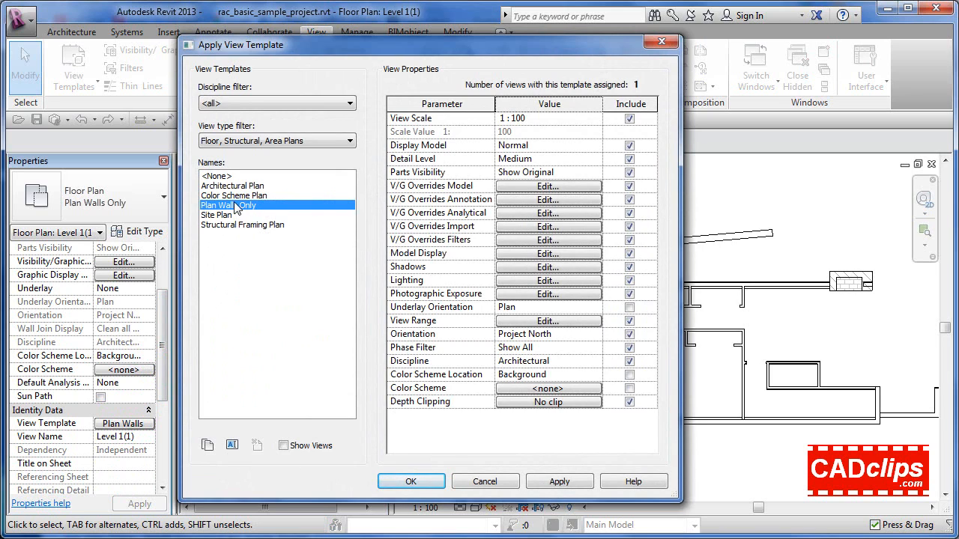
click(411, 482)
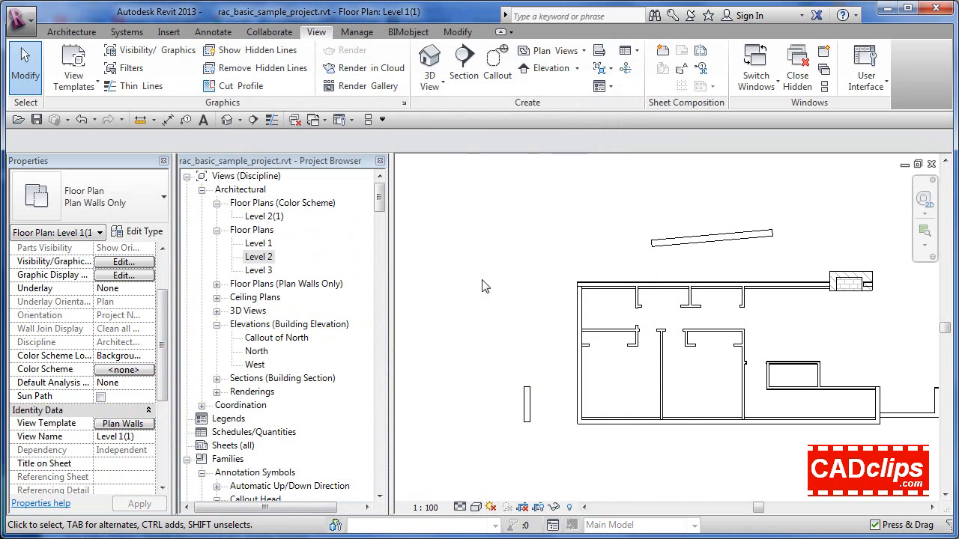
click(489, 273)
Create Plan Walls Only floor plans for Level 2 and Level 3, and set the new Level 3 plan's underlay to None
click(582, 51)
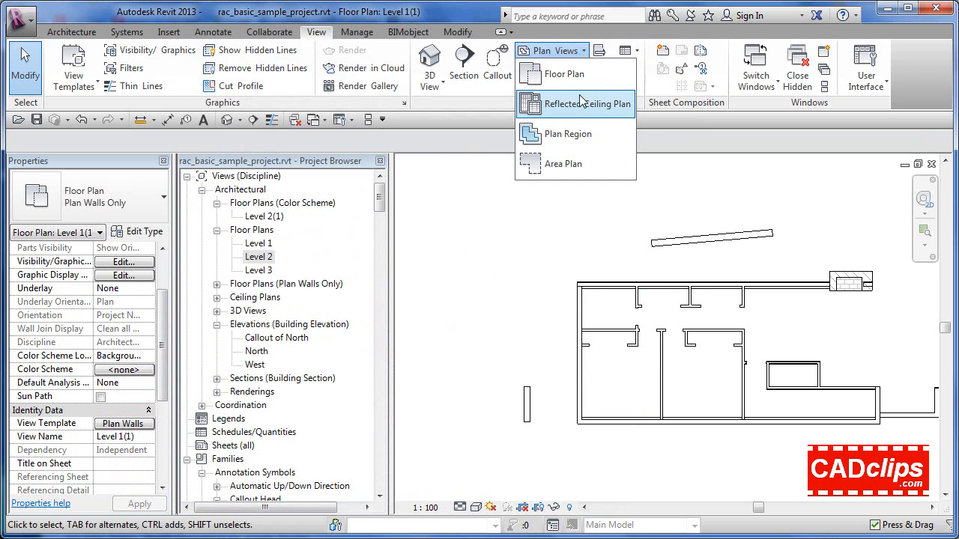
click(562, 73)
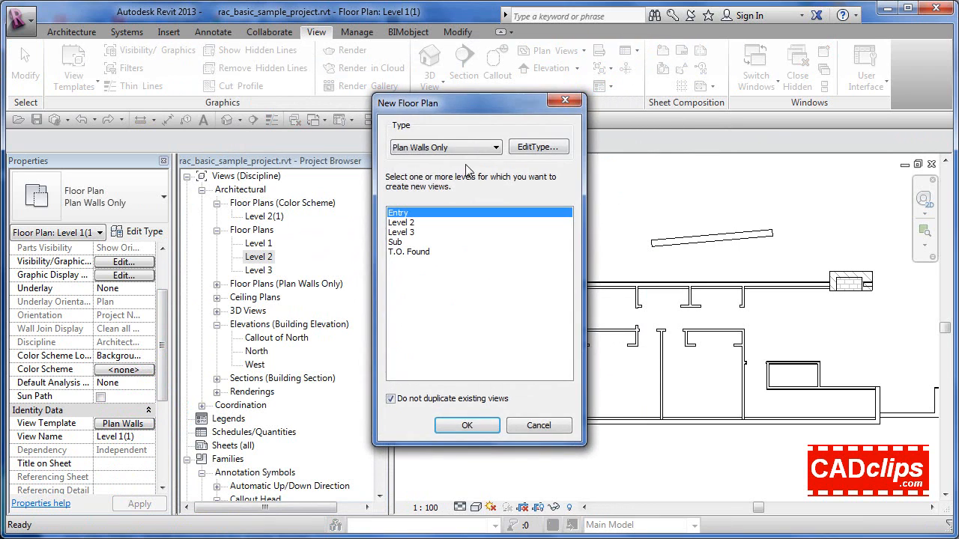
click(460, 147)
click(455, 147)
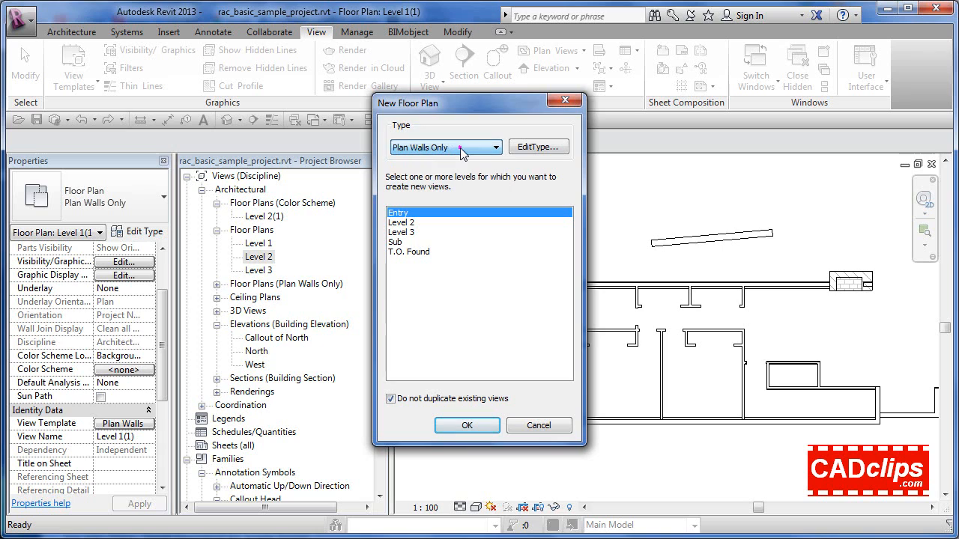
click(403, 223)
ctrl+click(409, 232)
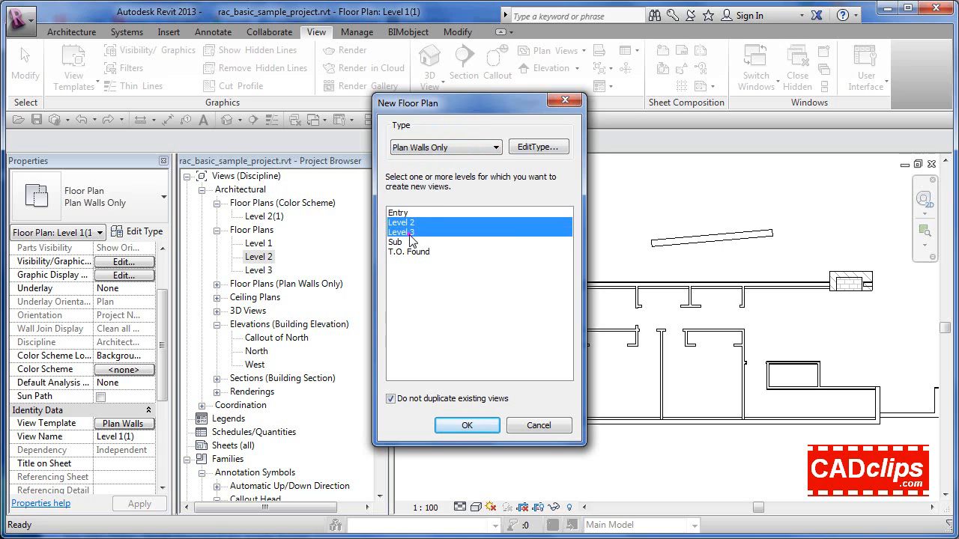
click(479, 425)
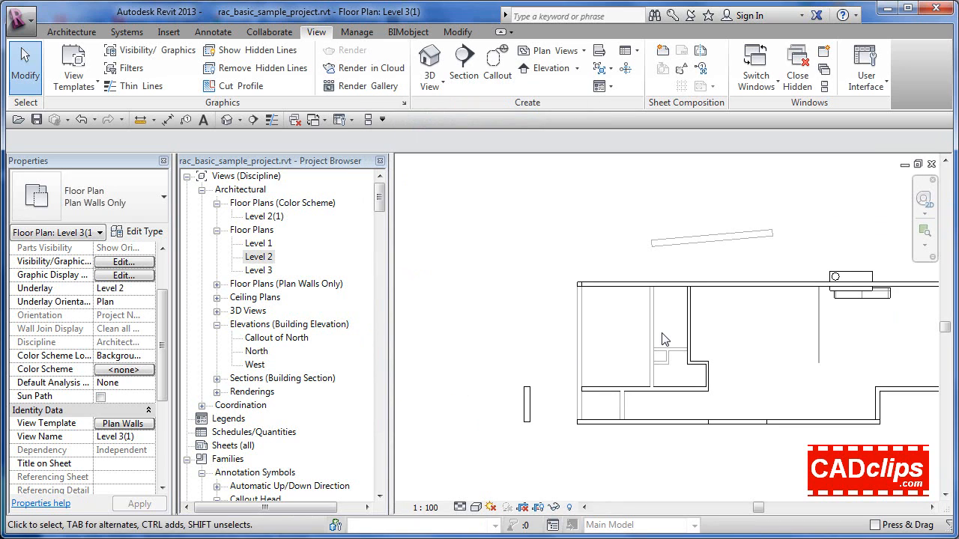
click(149, 289)
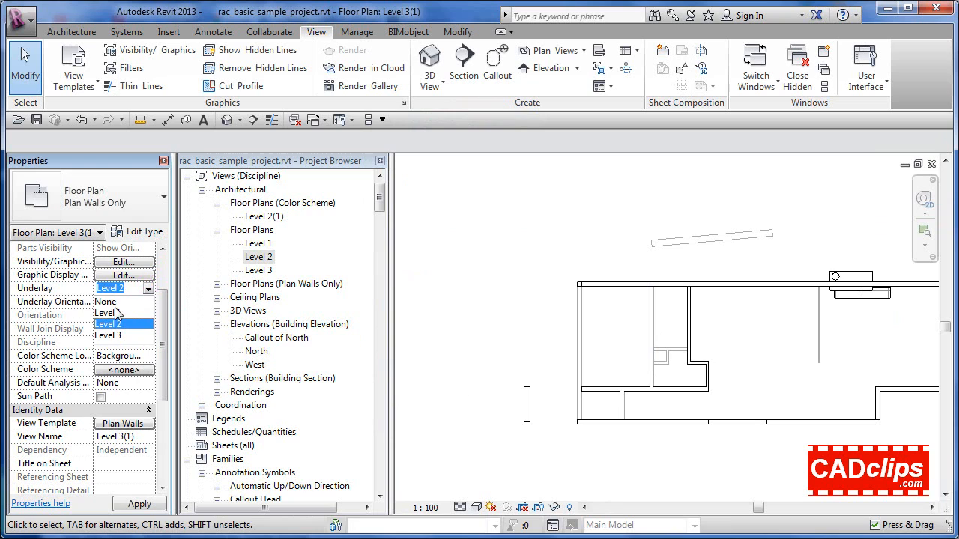
click(117, 301)
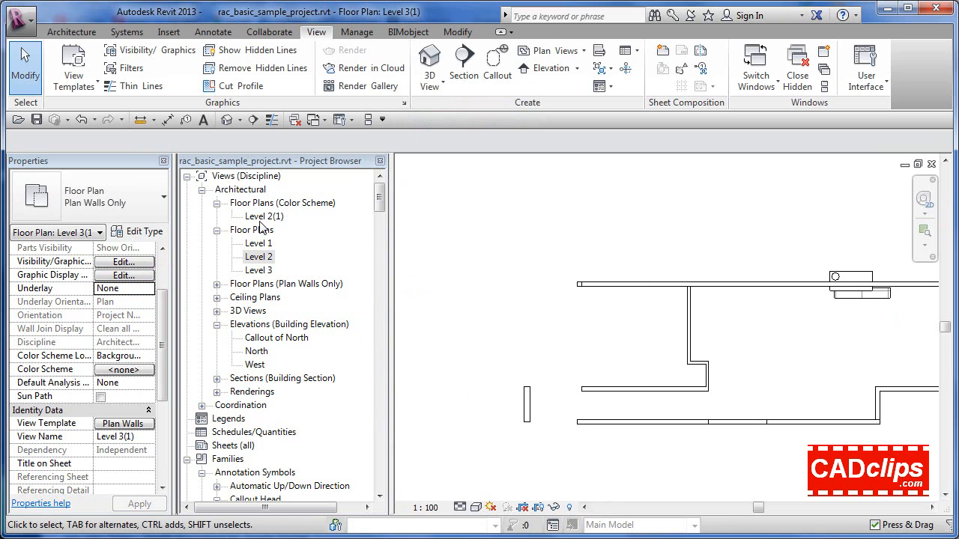
View the Level 1, Level 2 and Level 3 walls-only plans in turn, and check the commands available for the Level 1 view
click(216, 284)
double_click(267, 299)
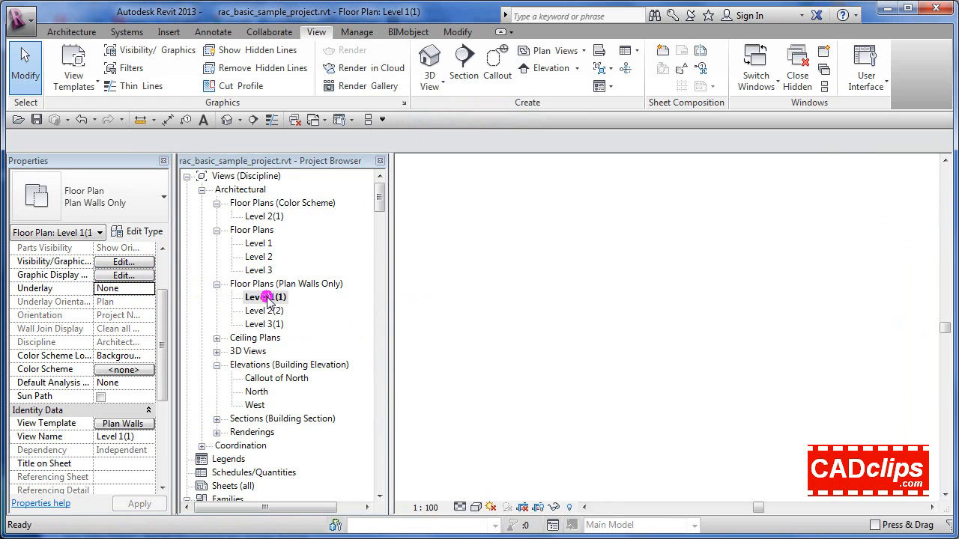
double_click(269, 311)
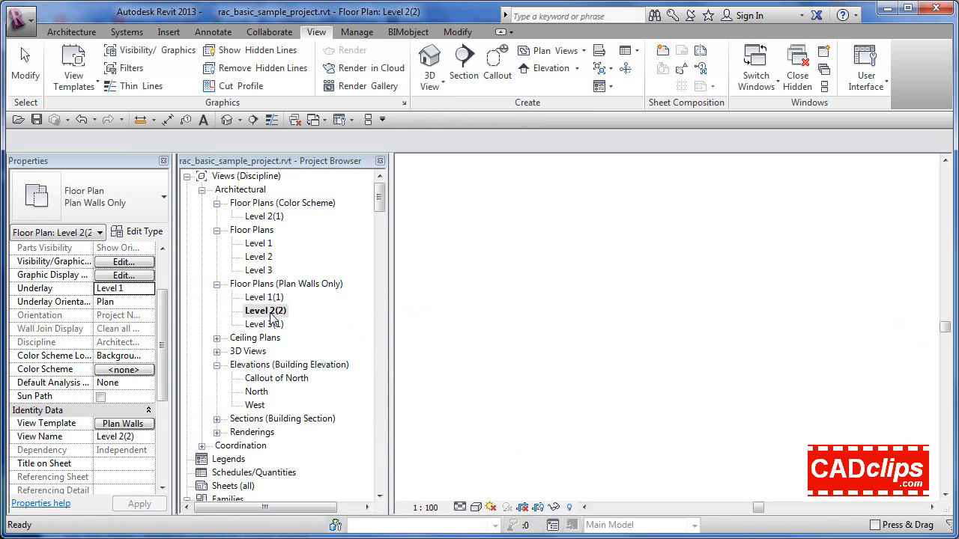
double_click(270, 325)
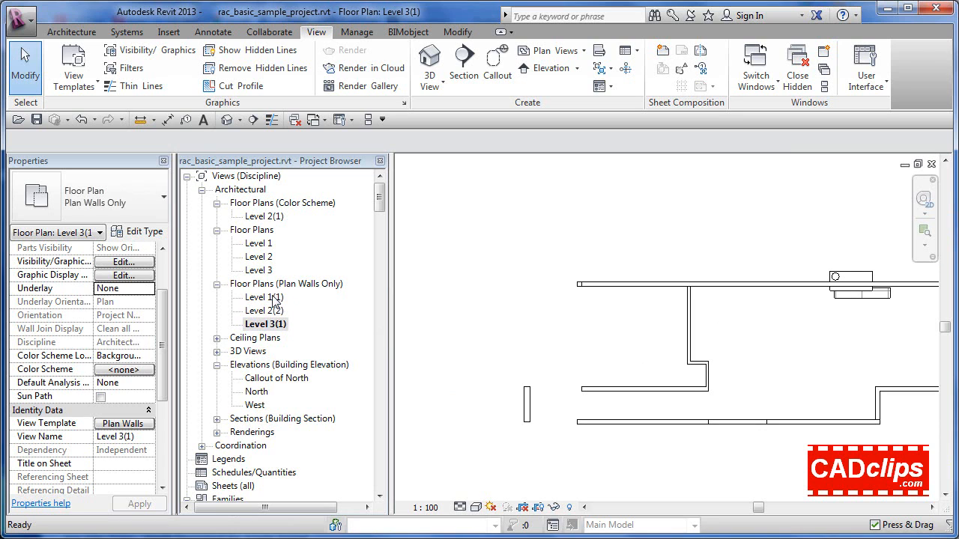
right_click(273, 297)
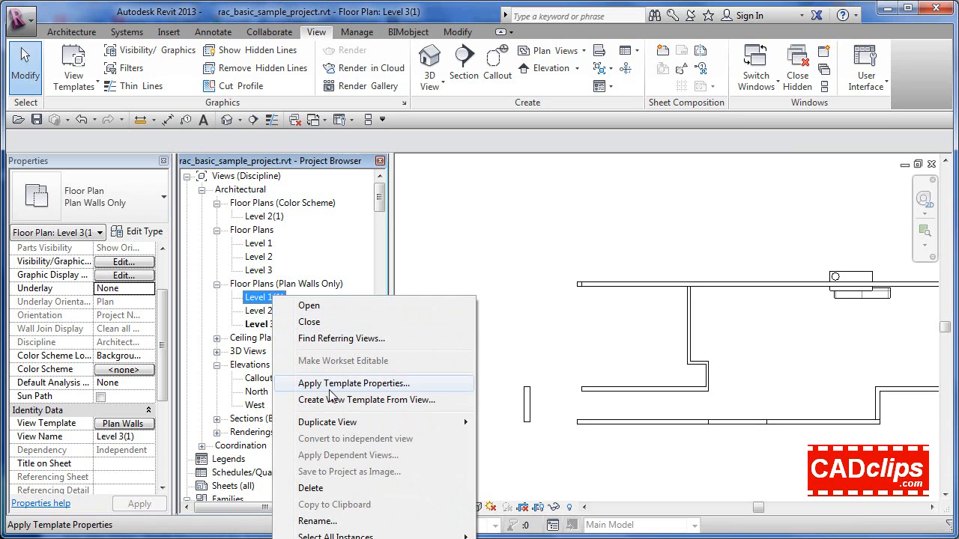
click(419, 236)
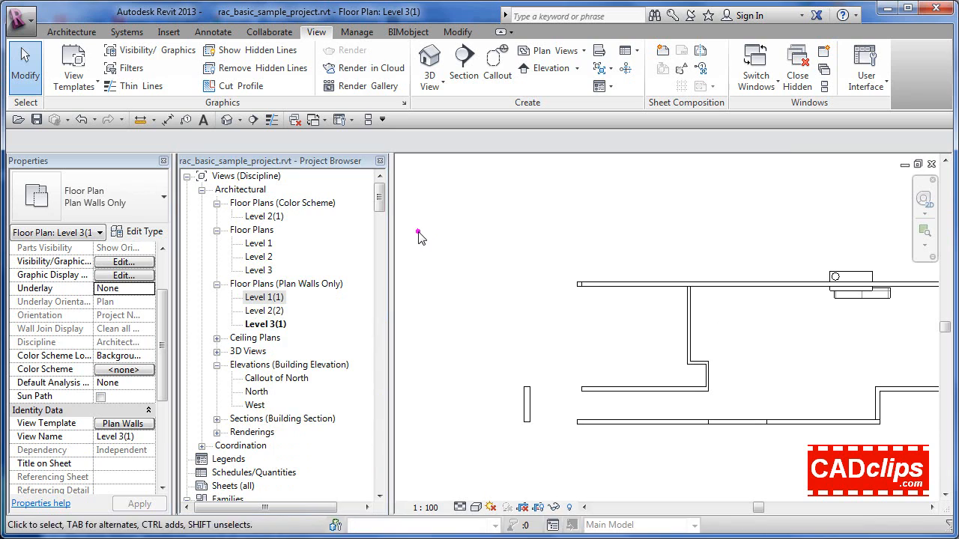